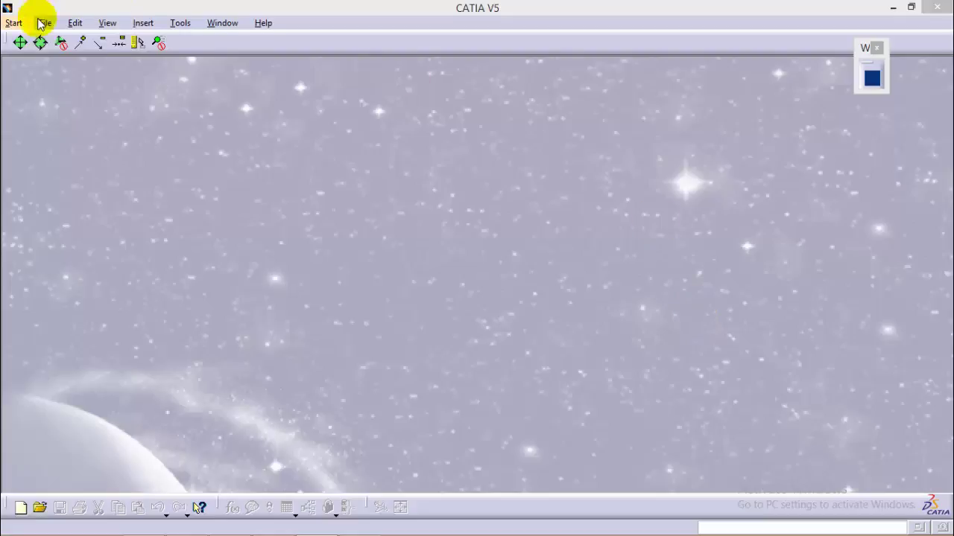
Create a new part named 'Multisection tool' in the Wireframe and Surface Design workbench.
click(14, 22)
mouse_move(178, 59)
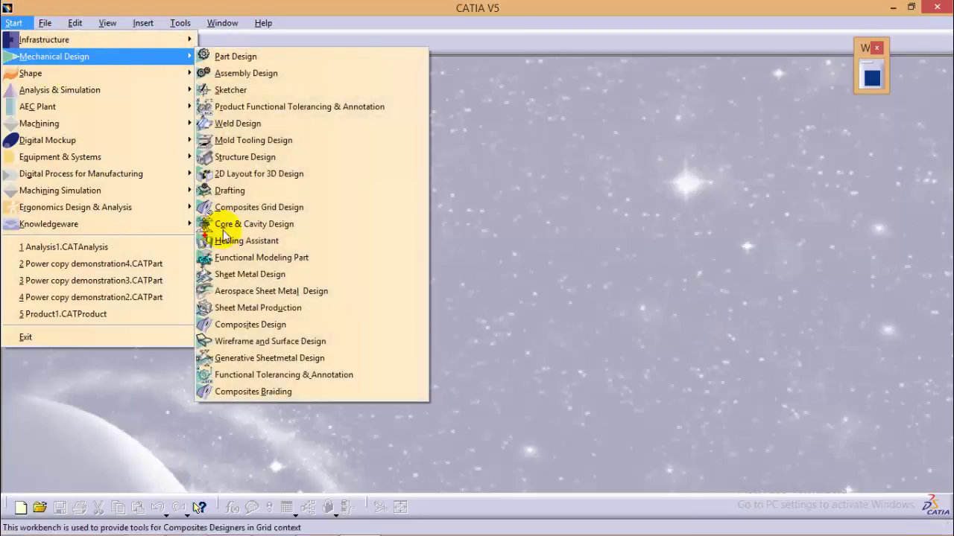
click(278, 342)
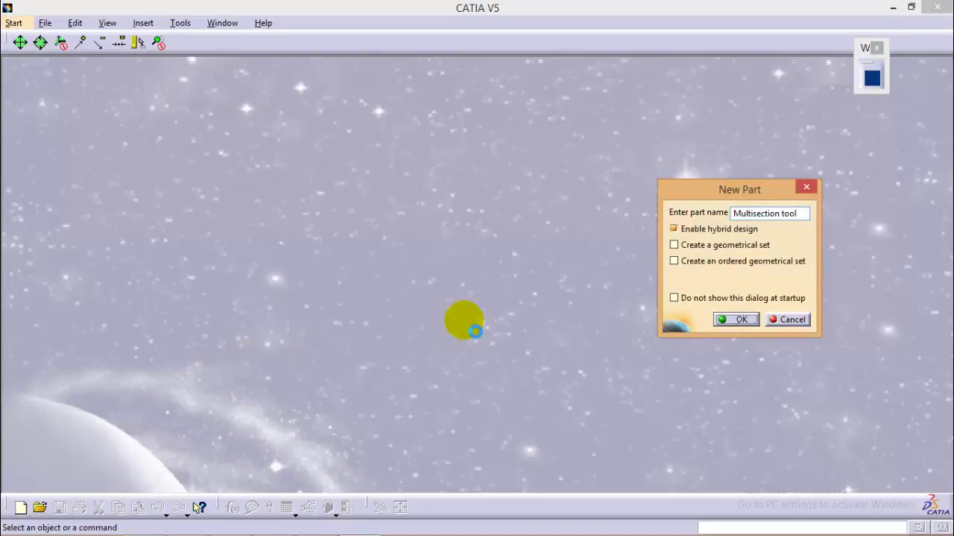
key(Return)
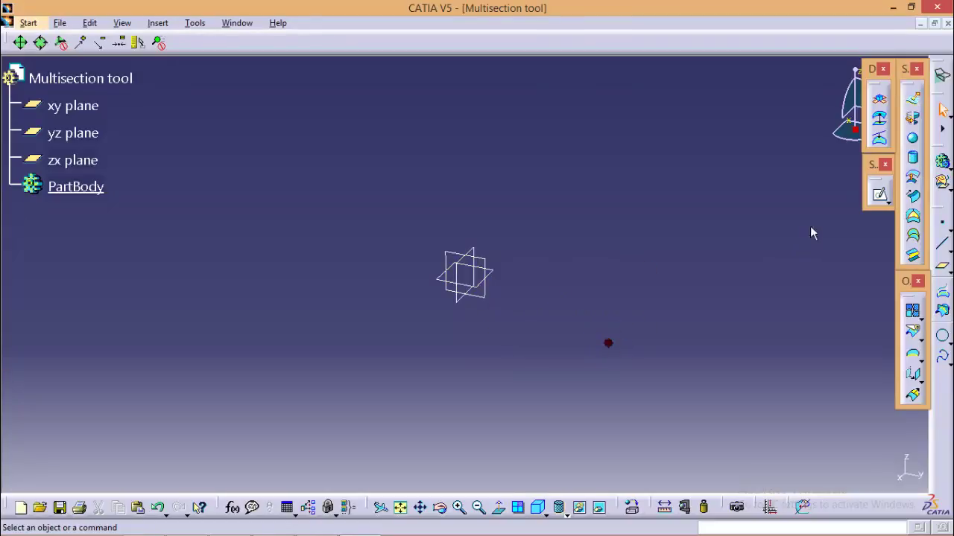
Sketch a large arc centred at the origin on the yz plane.
click(462, 264)
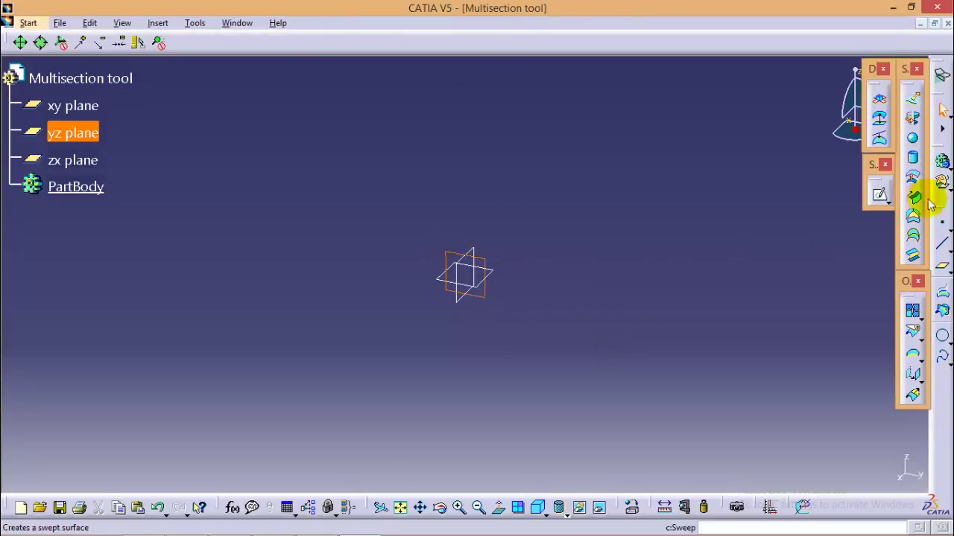
click(879, 193)
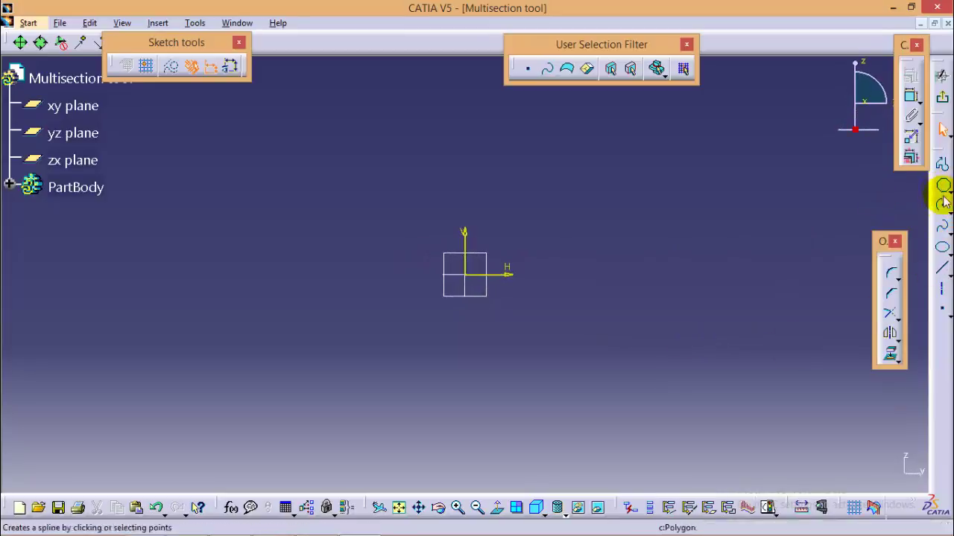
click(942, 205)
click(464, 275)
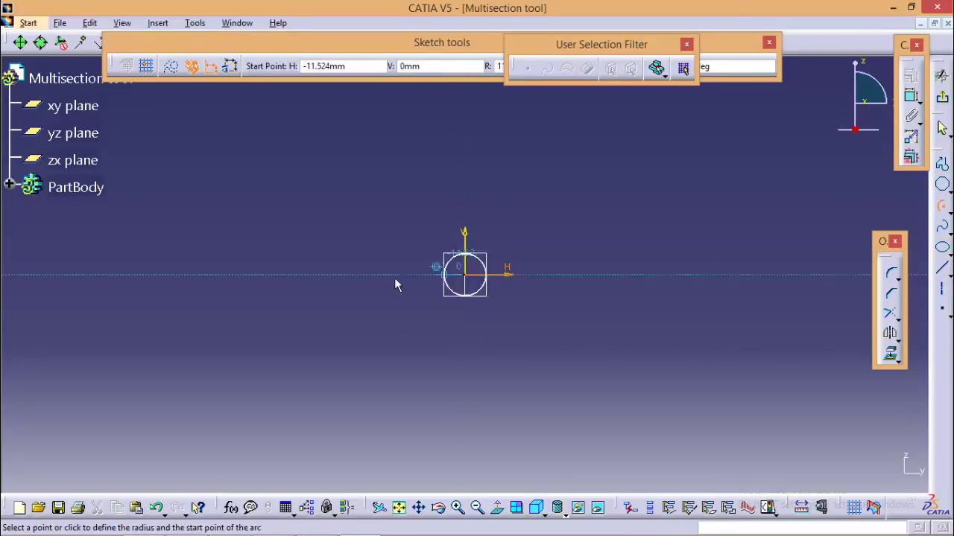
click(334, 276)
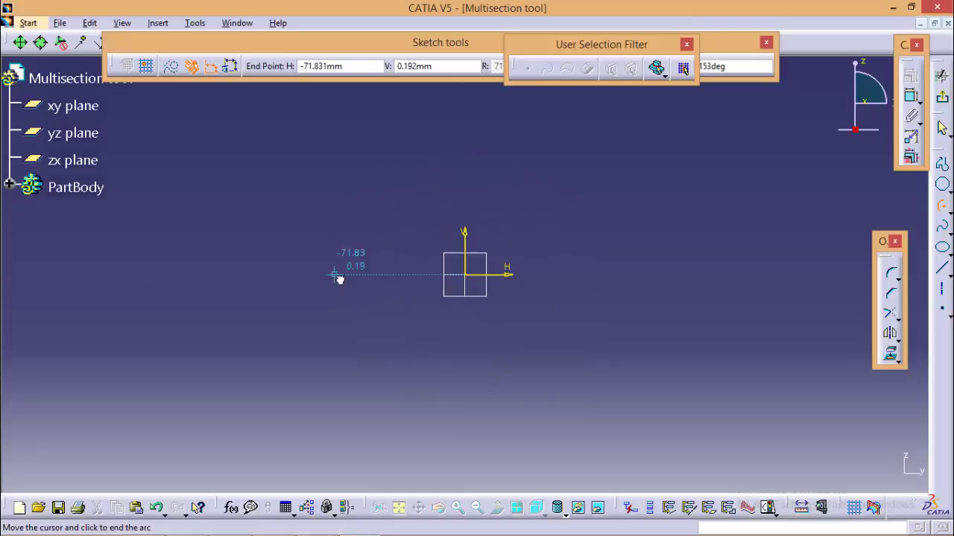
click(592, 274)
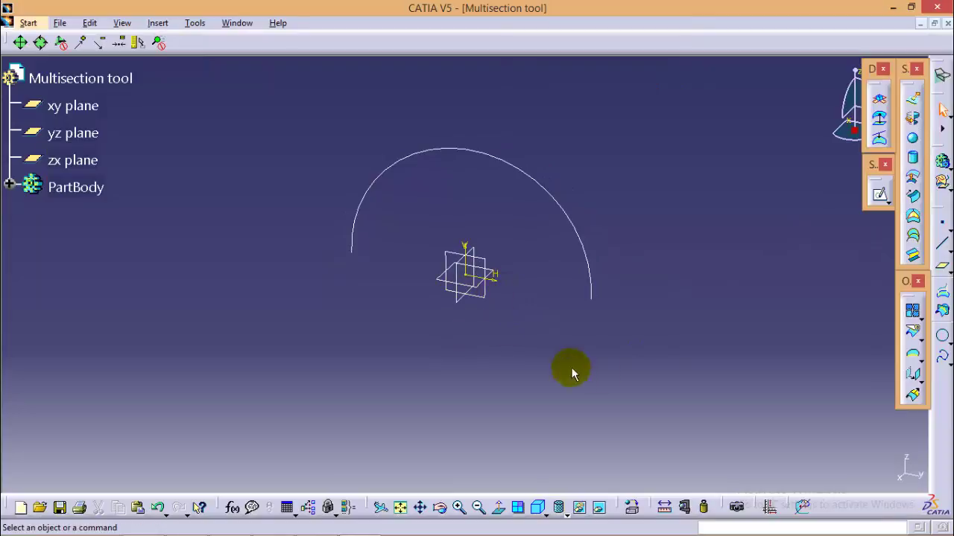
Create a plane offset 20mm from yz and sketch a smaller centred arc on it.
click(456, 262)
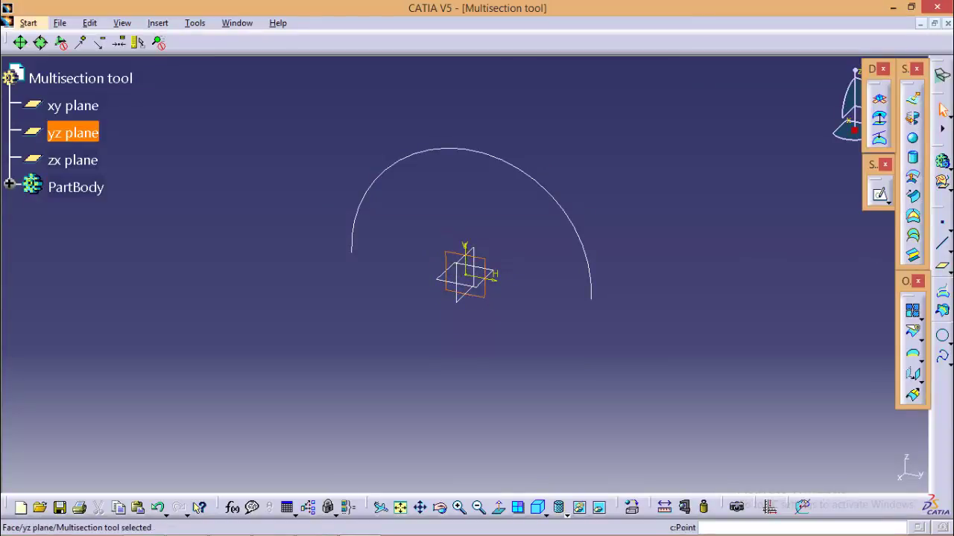
click(942, 266)
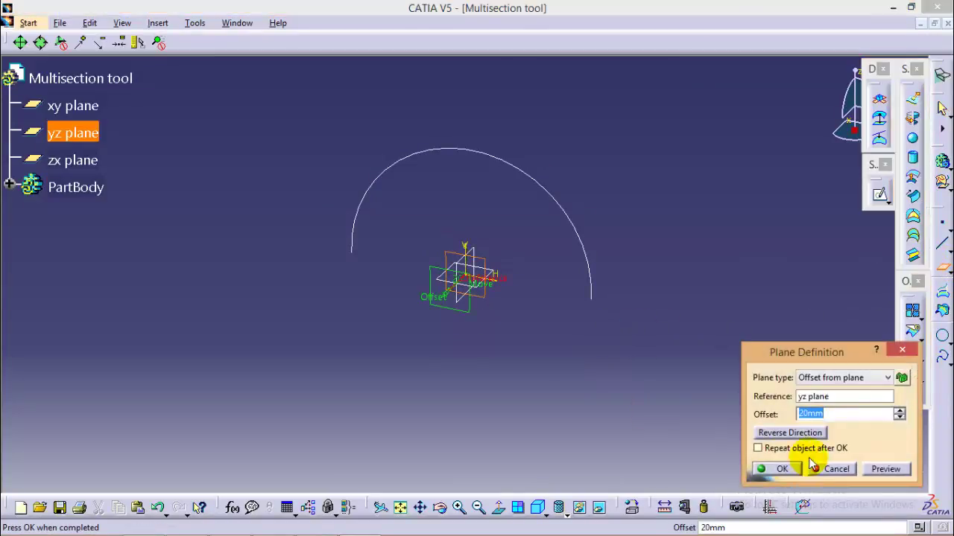
key(Return)
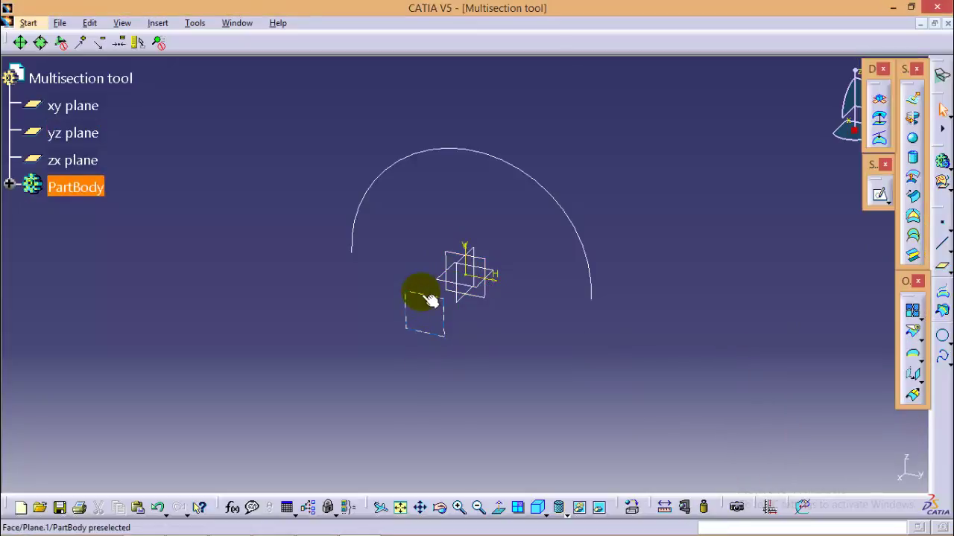
click(432, 302)
click(879, 194)
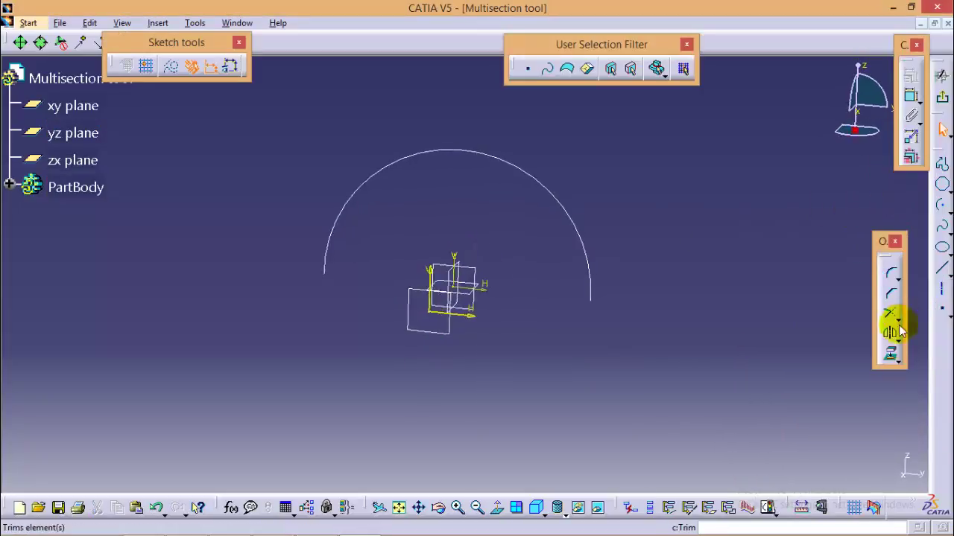
click(943, 209)
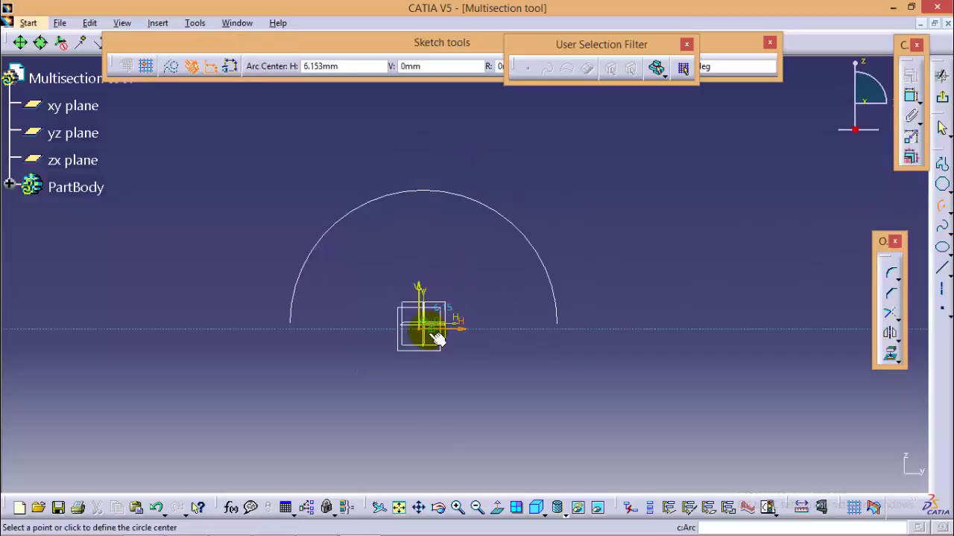
click(425, 336)
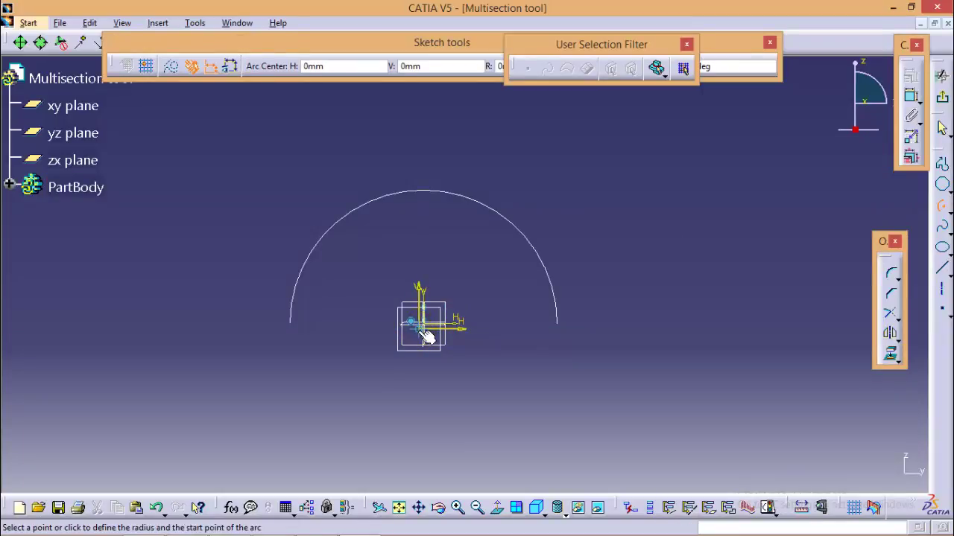
click(341, 326)
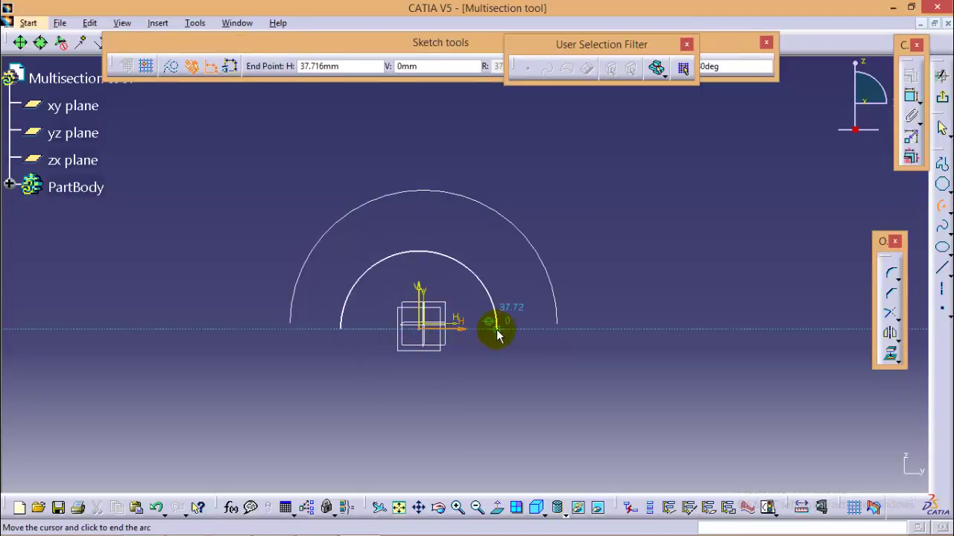
click(497, 335)
click(941, 97)
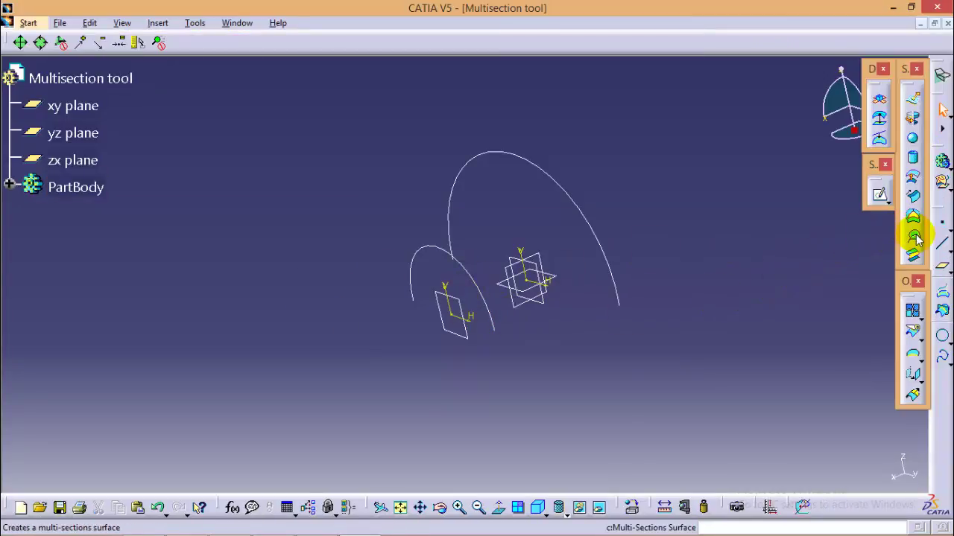
Loft Multi-sections Surface.1 between the large arc Sketch.1 and the small arc Sketch.2.
click(917, 240)
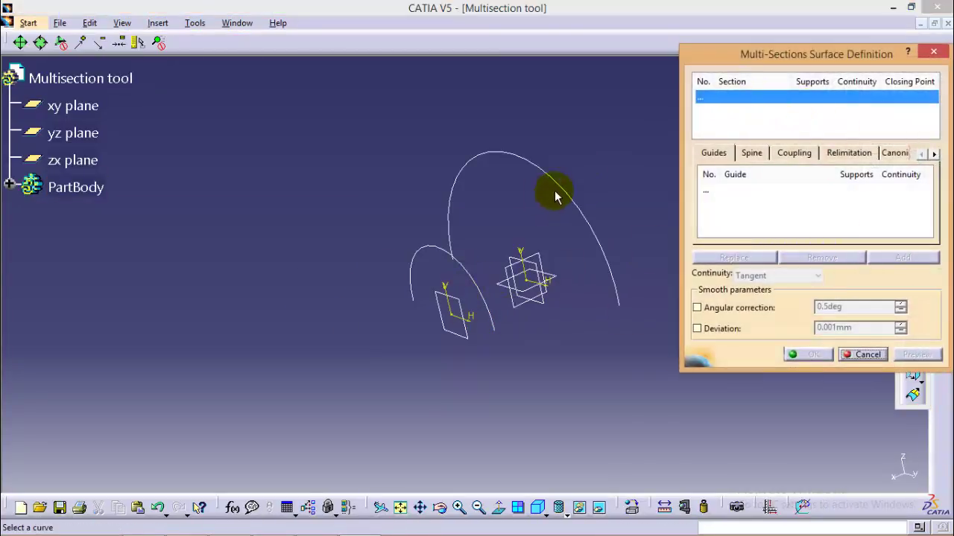
click(568, 192)
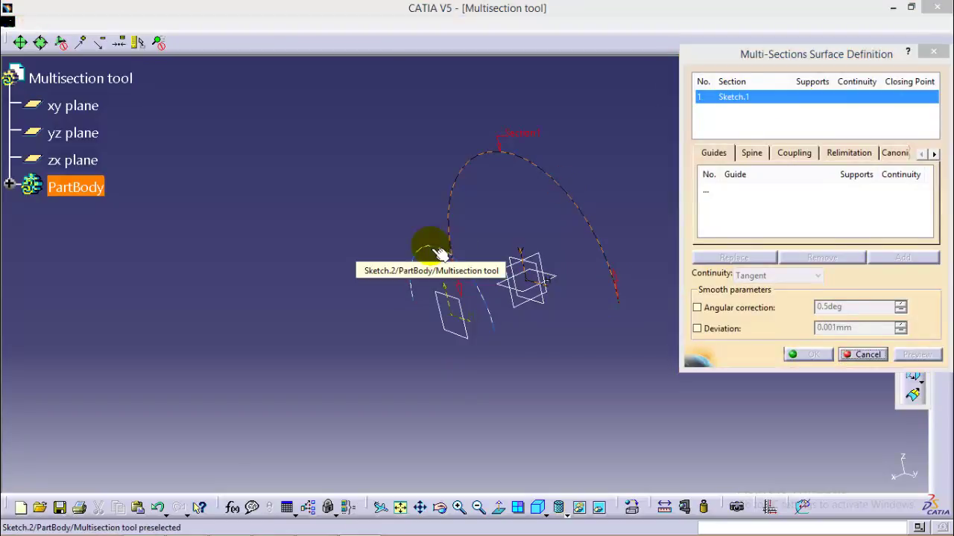
click(423, 257)
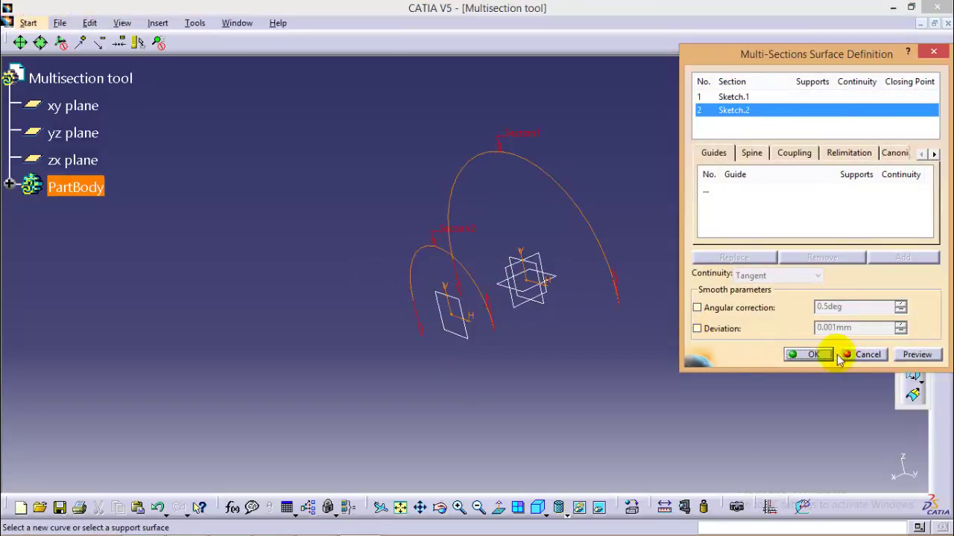
click(917, 355)
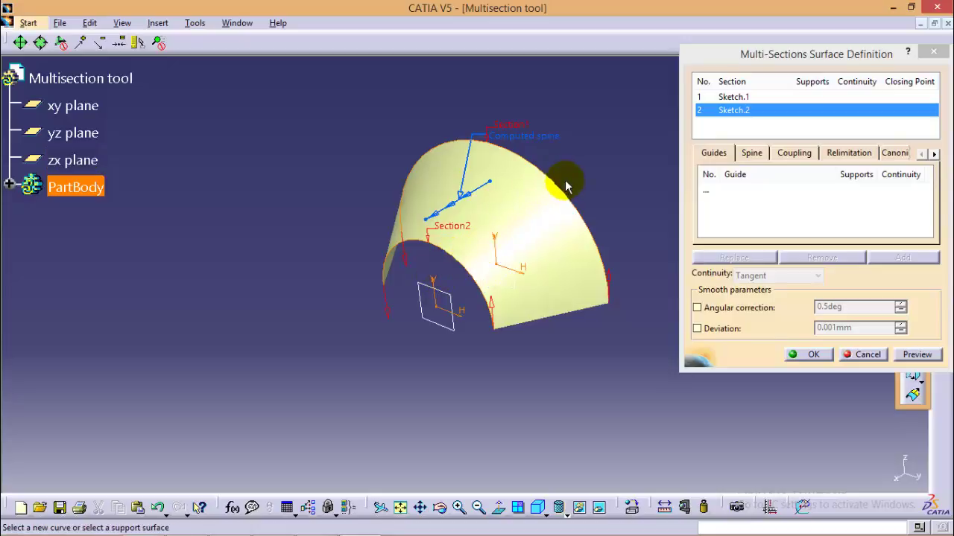
click(813, 356)
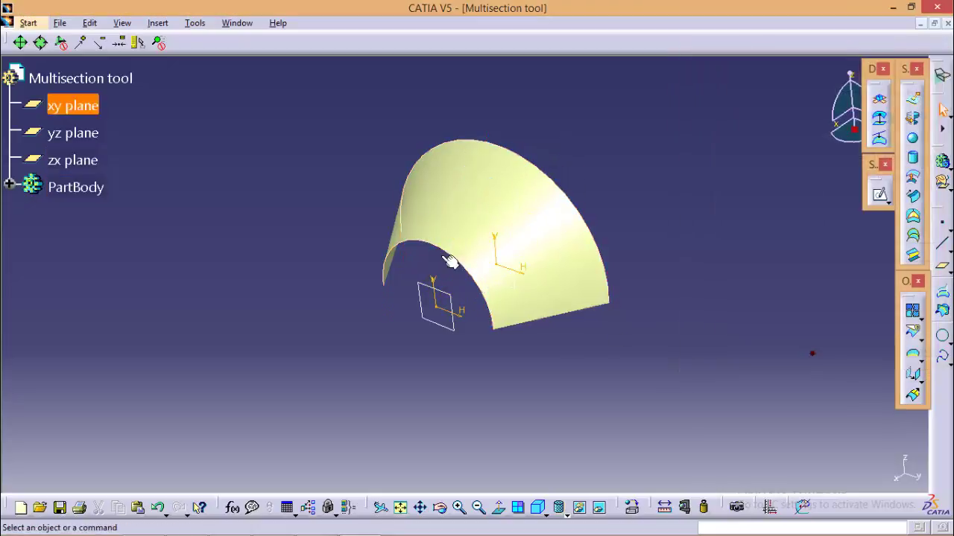
middle_drag(311, 308, 389, 371)
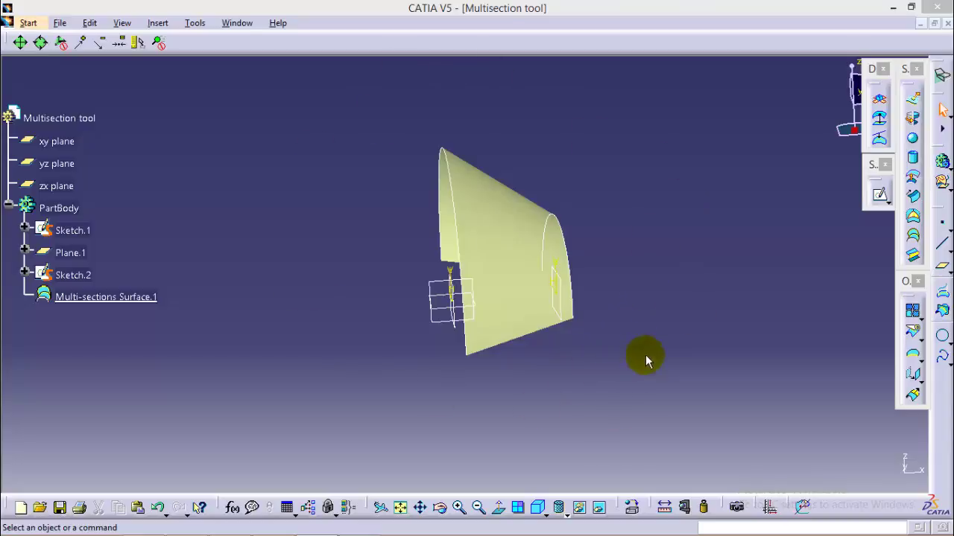
Hide Multi-sections Surface.1 and project both arc curves into a new sketch on the zx plane.
right_click(93, 300)
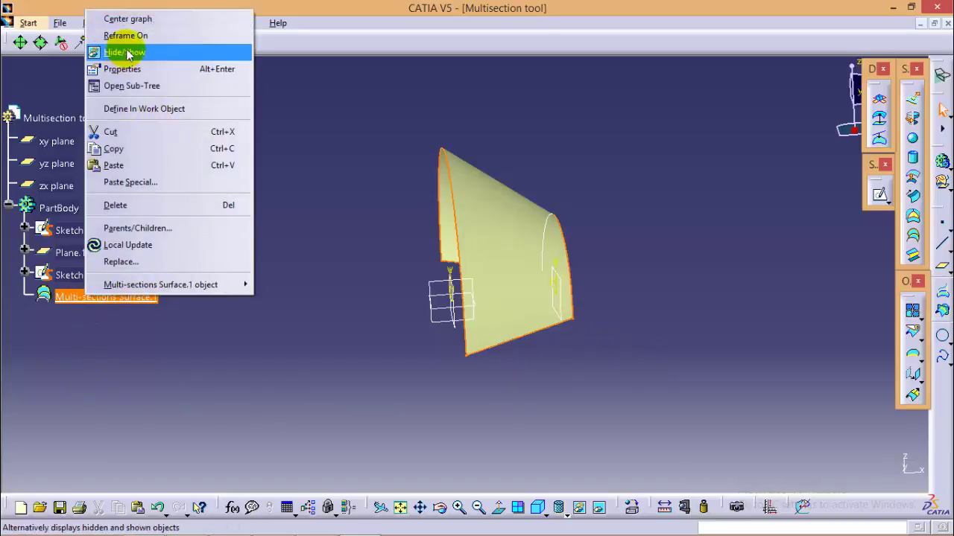
click(127, 53)
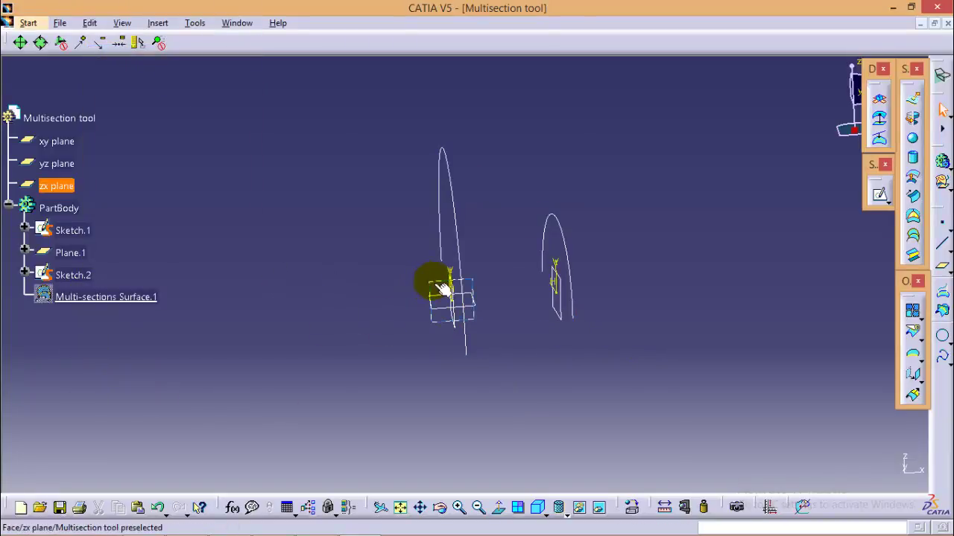
click(879, 194)
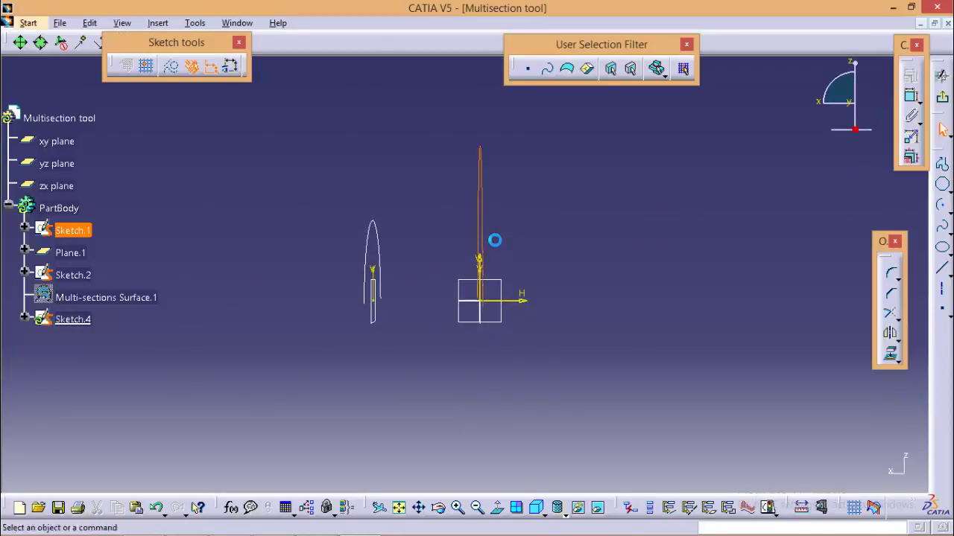
ctrl+click(377, 266)
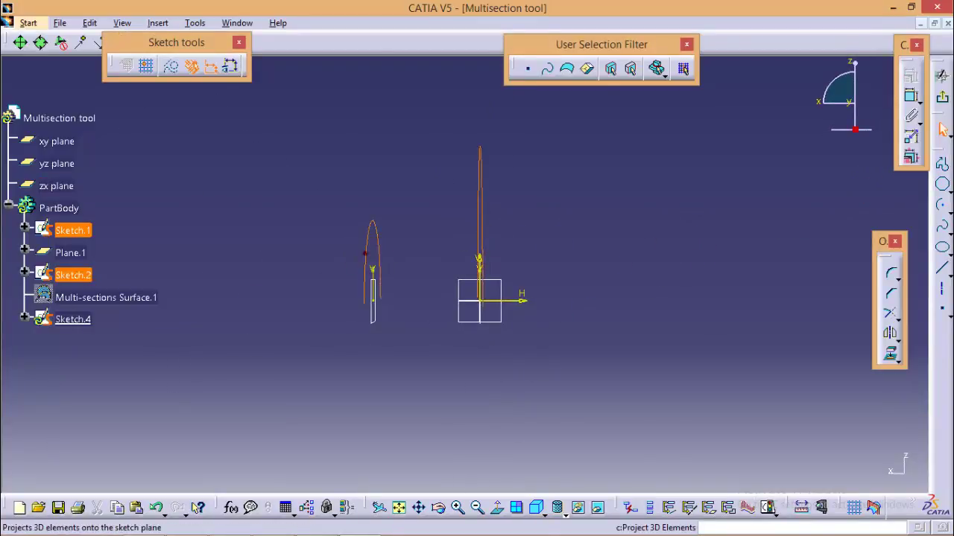
click(890, 353)
click(843, 471)
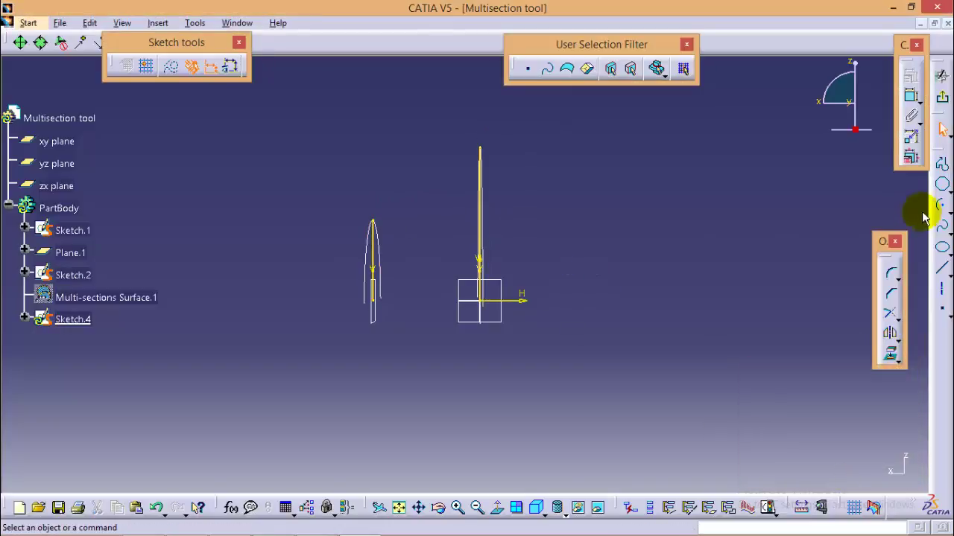
Draw a spline from the top of the left curve to the top of the right curve.
click(943, 230)
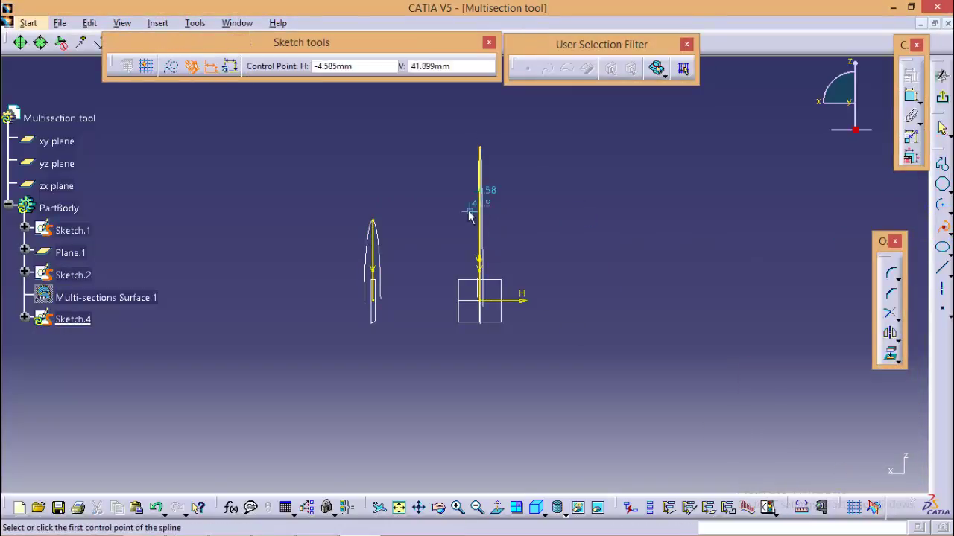
click(371, 212)
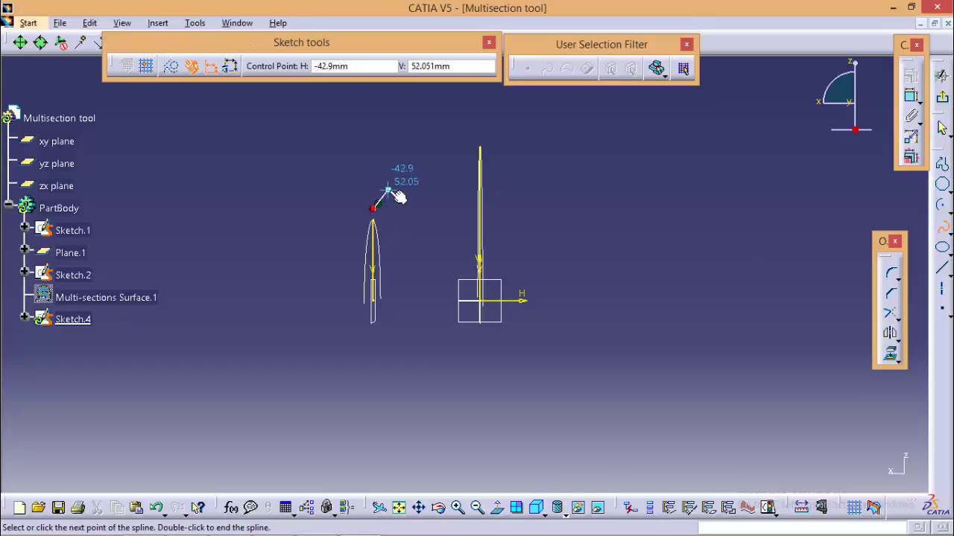
click(390, 187)
click(441, 191)
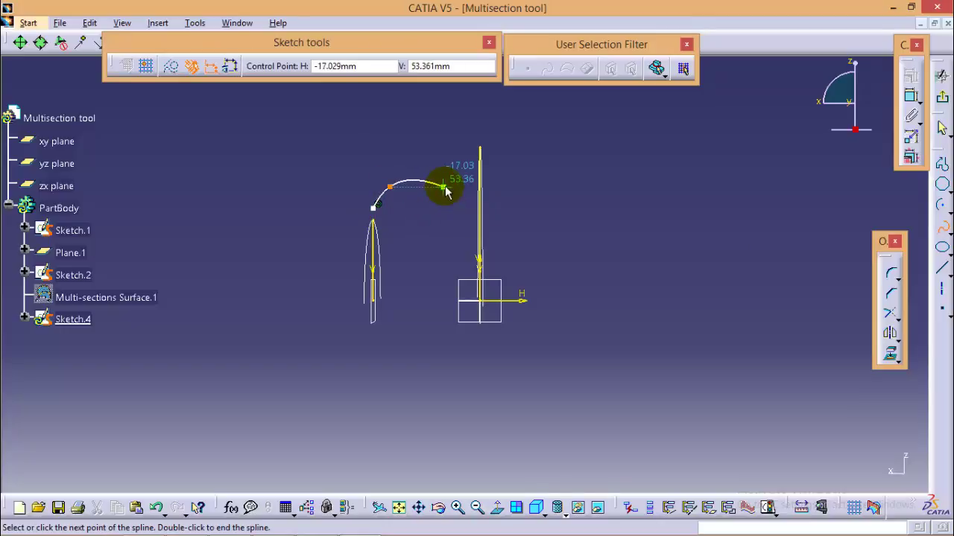
click(446, 179)
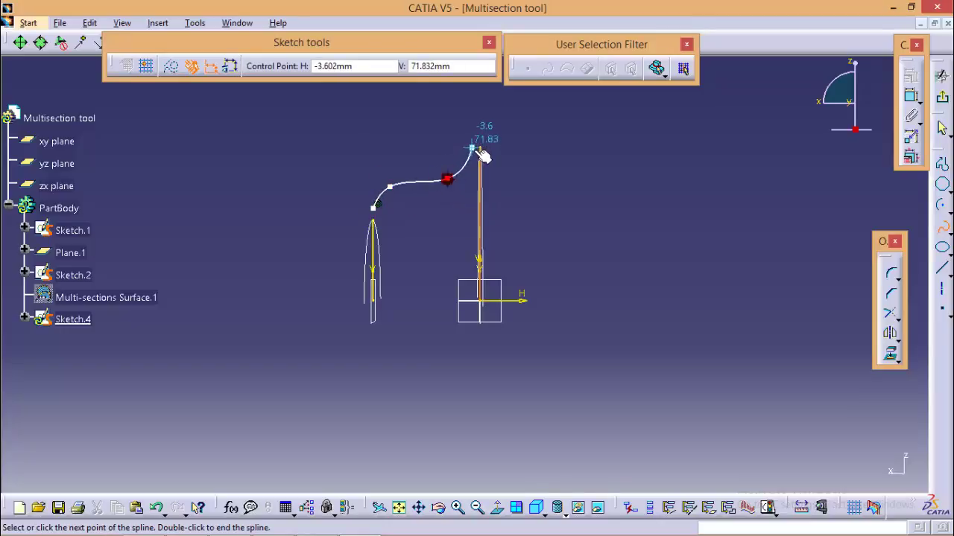
click(482, 148)
key(Escape)
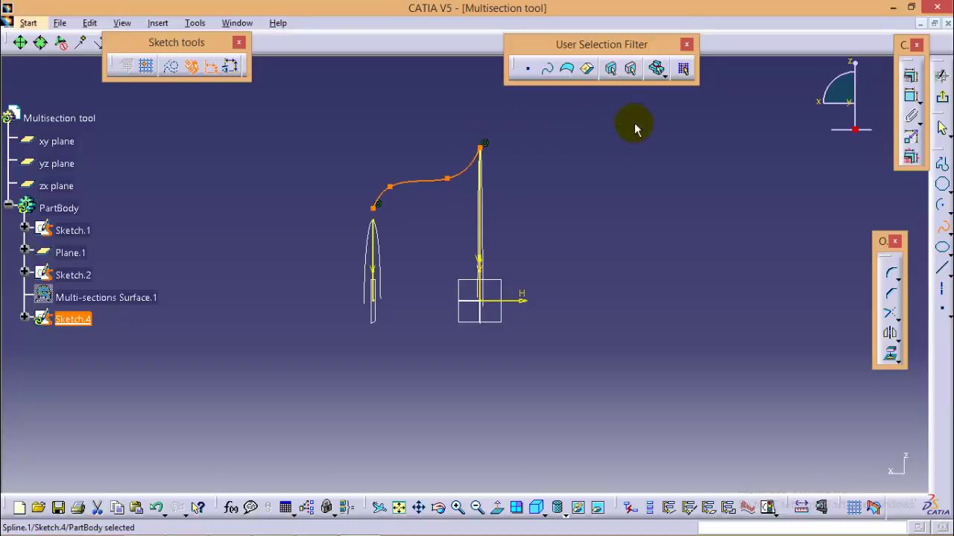
drag(456, 186, 378, 215)
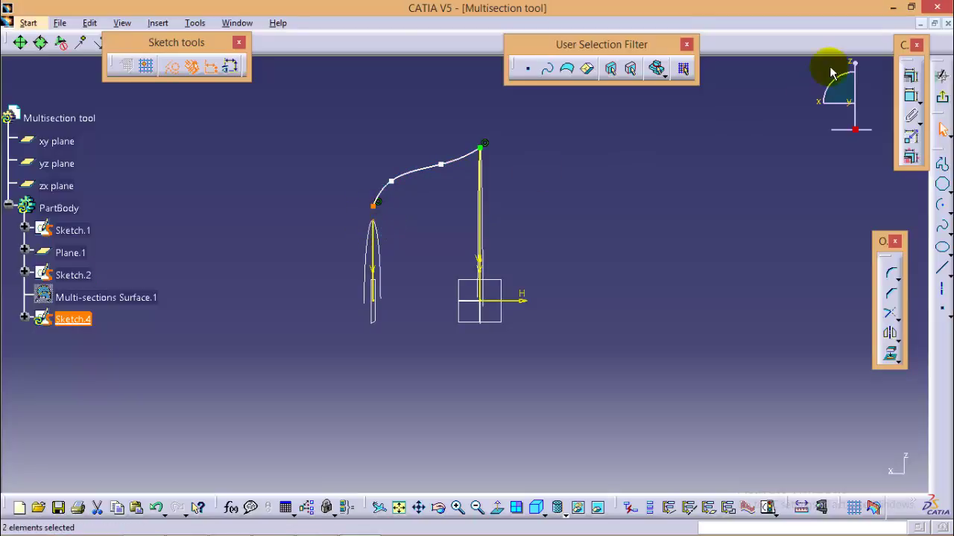
Make the spline end coincident with the projected line and set both projections to construction.
click(910, 75)
click(835, 320)
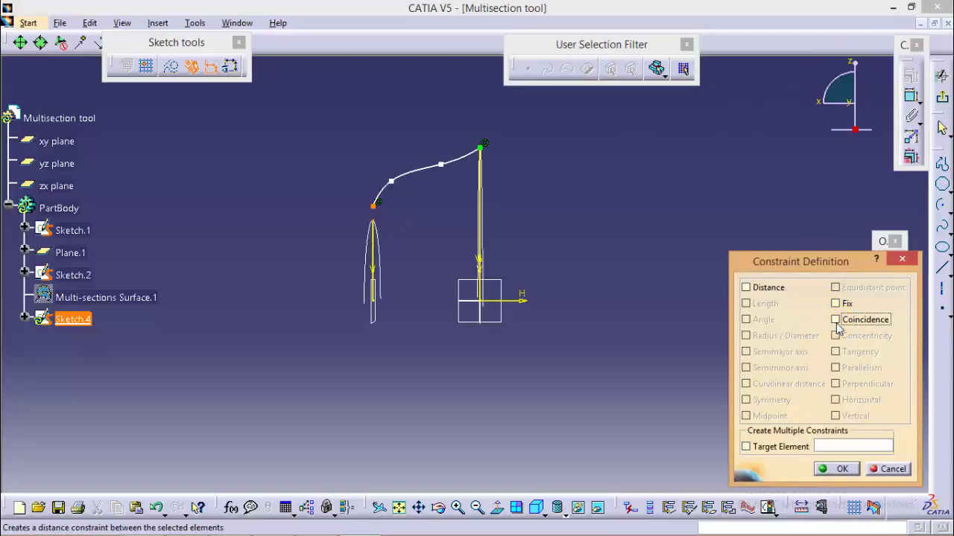
click(838, 469)
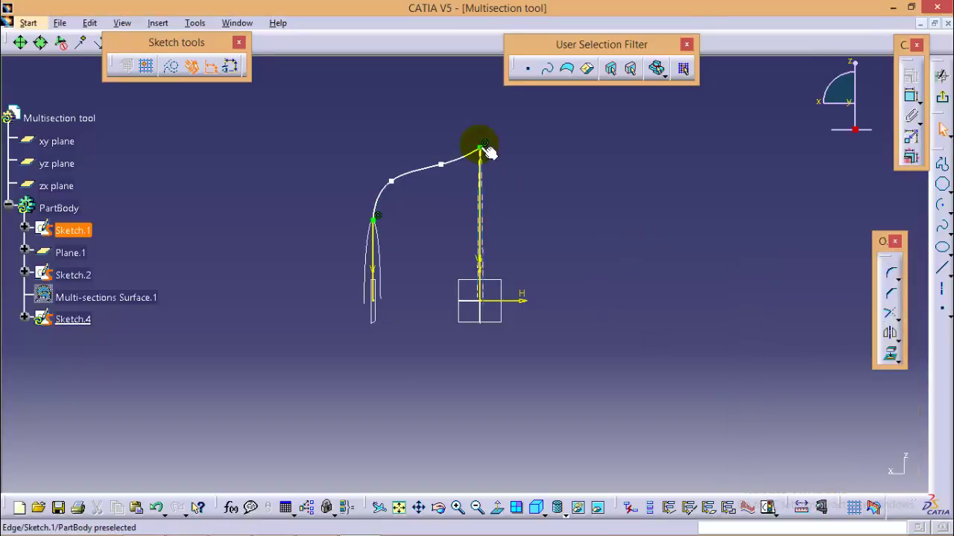
mouse_move(524, 190)
middle_down()
mouse_move(540, 196)
mouse_move(493, 211)
middle_up()
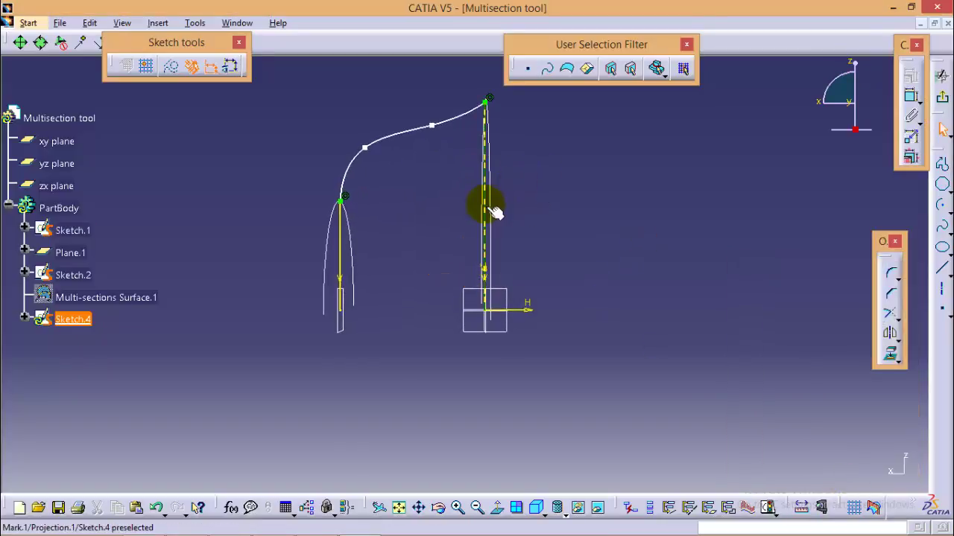
click(343, 255)
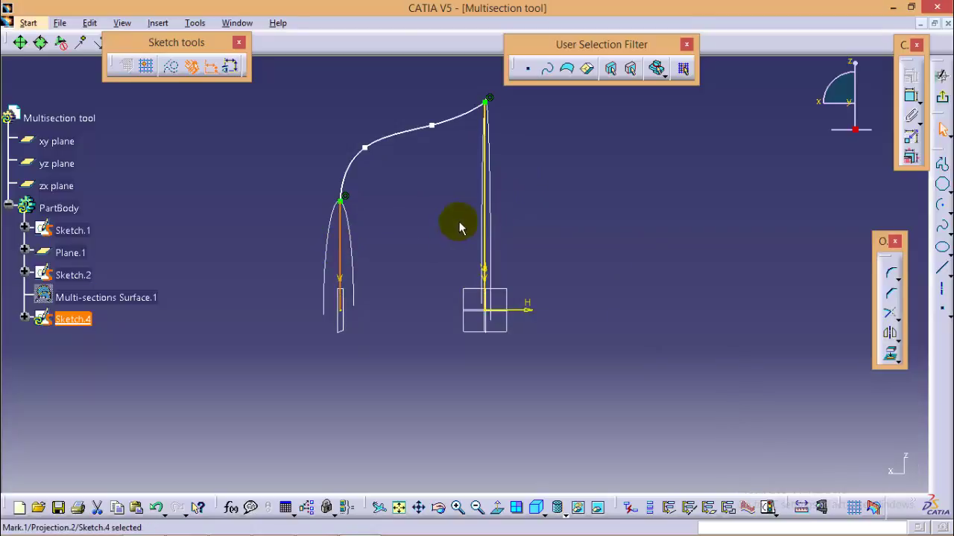
ctrl+click(484, 225)
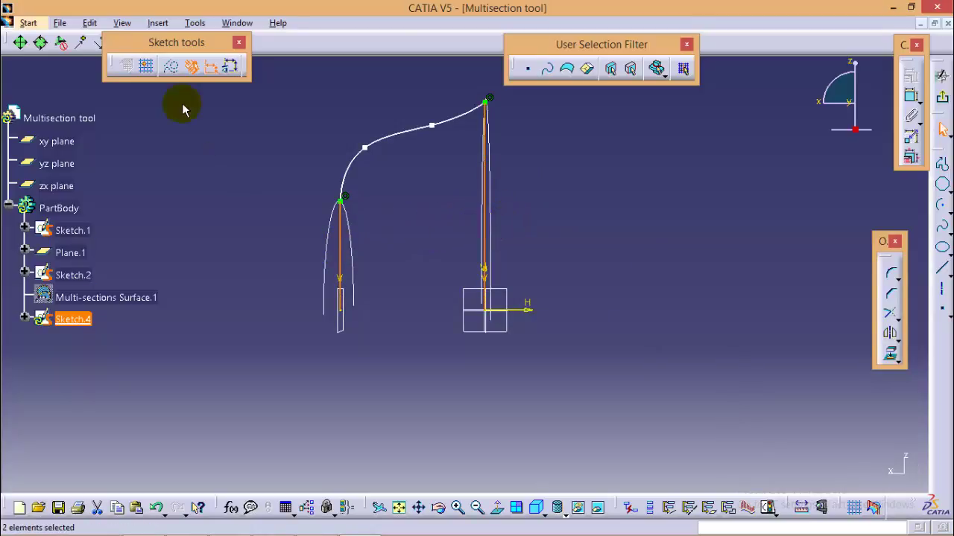
click(179, 71)
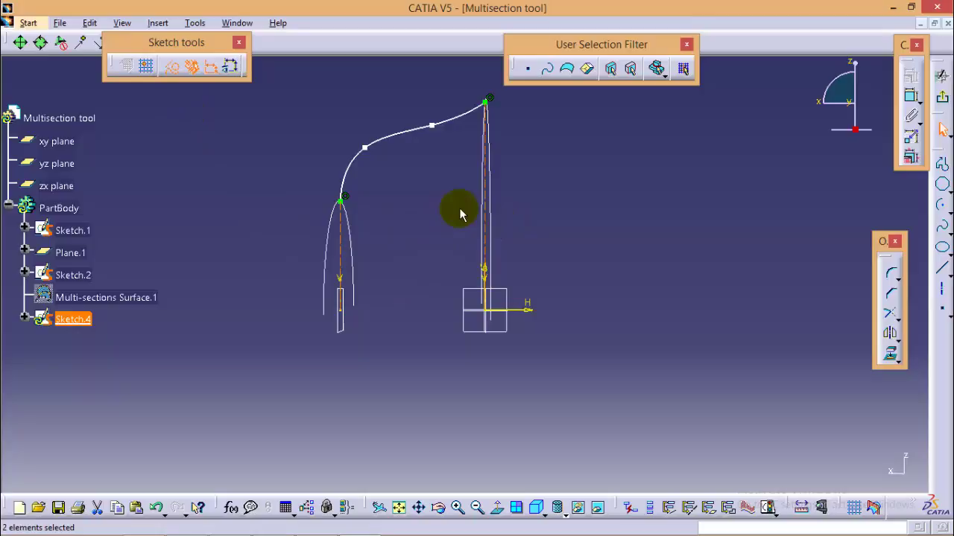
Preview a multi-sections surface from Sketch.2 to Sketch.1 using Sketch.4 as the spine.
click(940, 76)
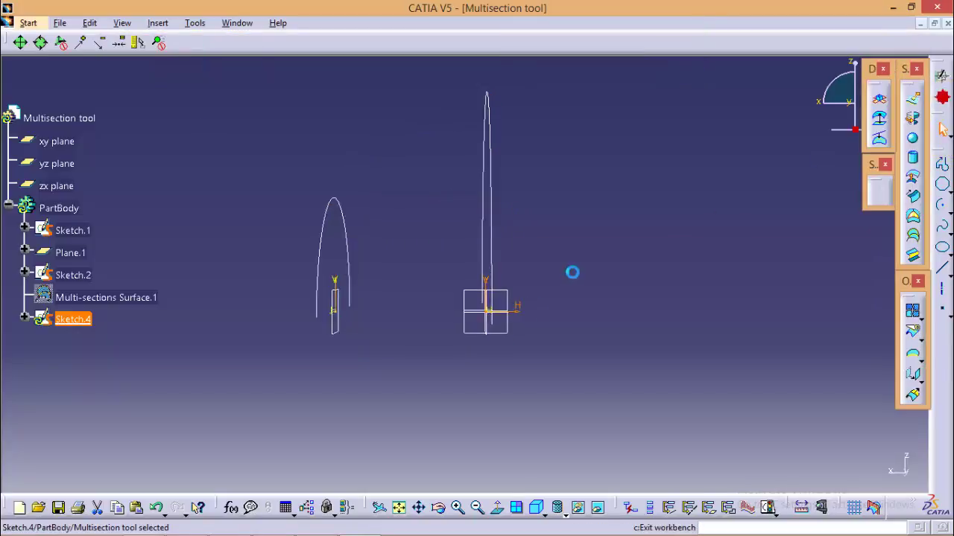
middle_drag(728, 211, 672, 231)
click(915, 237)
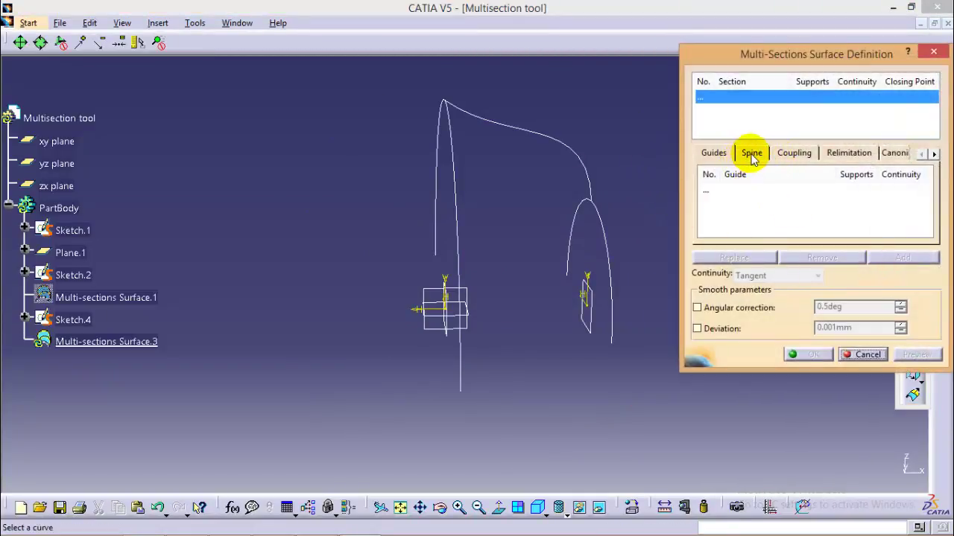
click(752, 154)
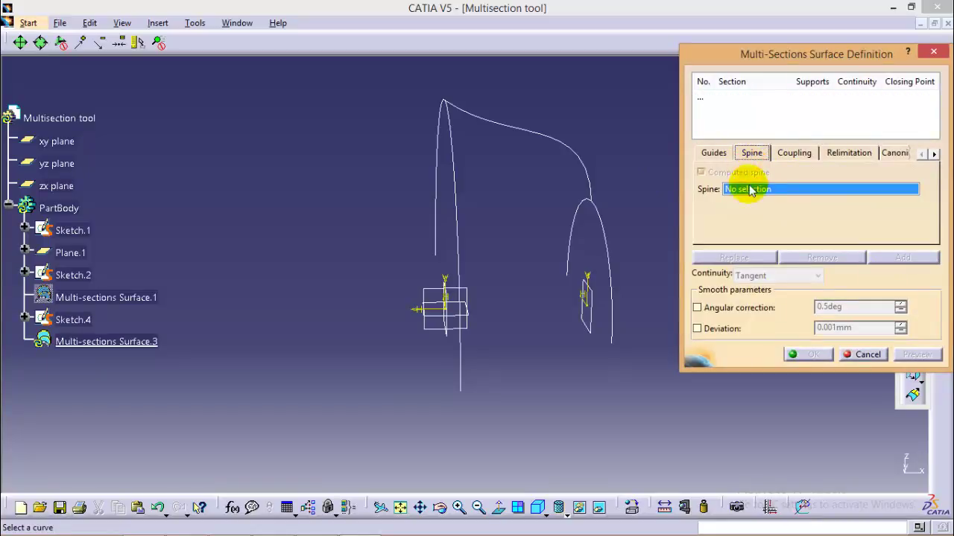
click(505, 131)
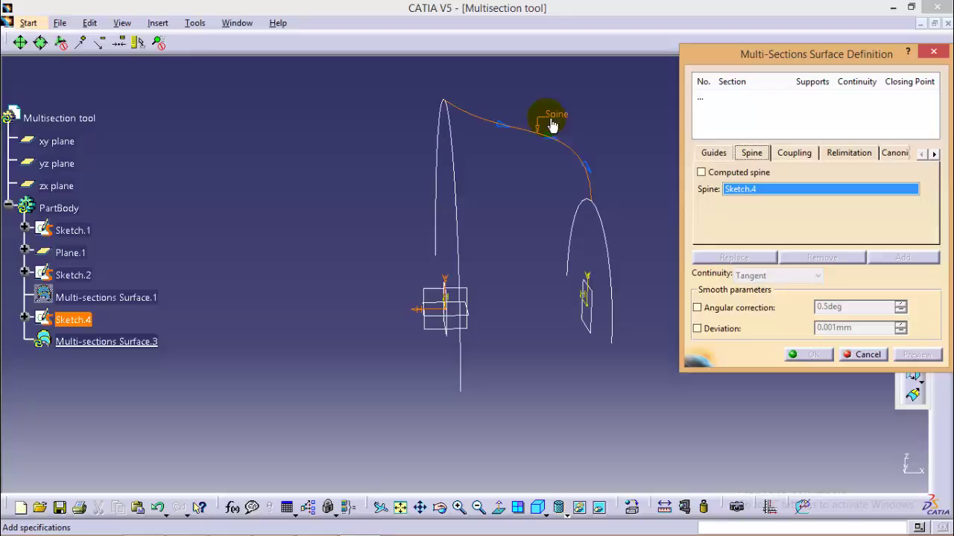
click(704, 97)
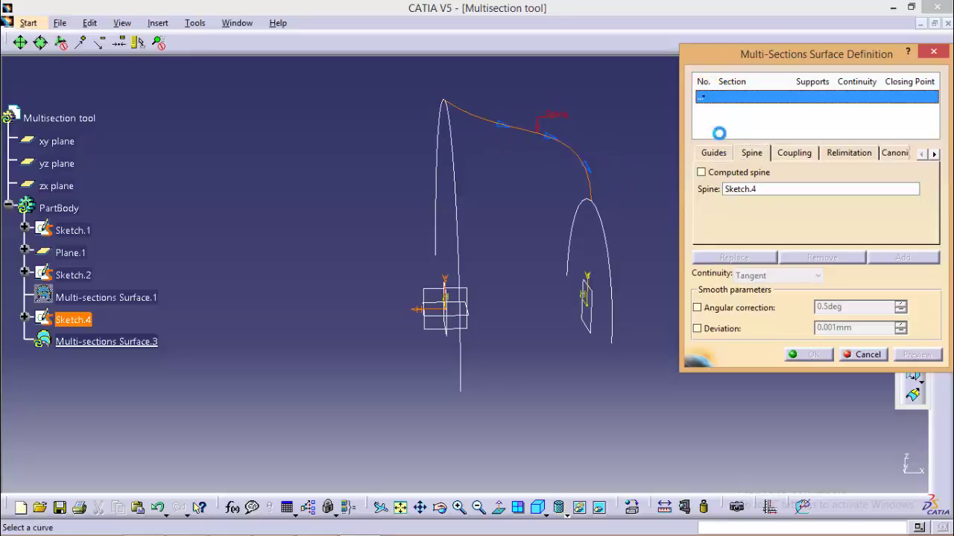
click(596, 203)
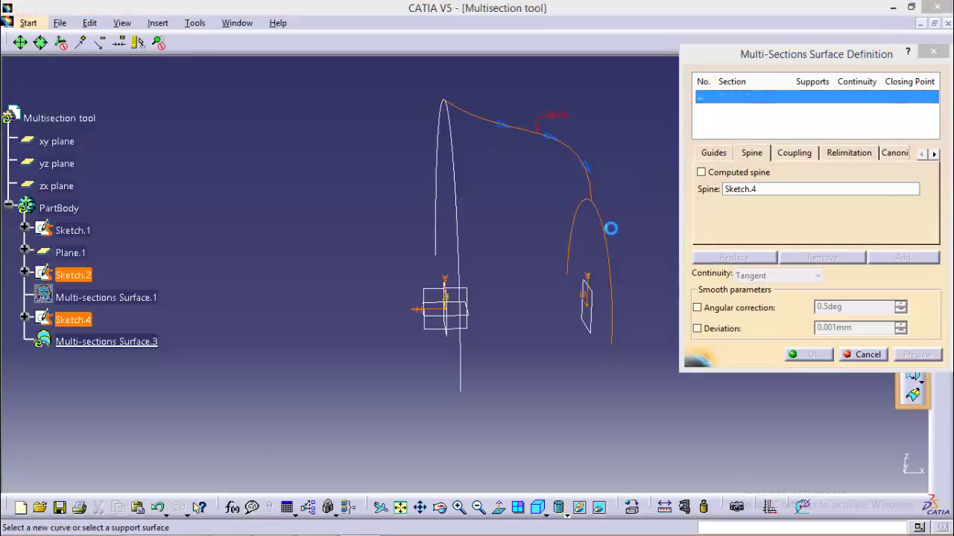
click(463, 201)
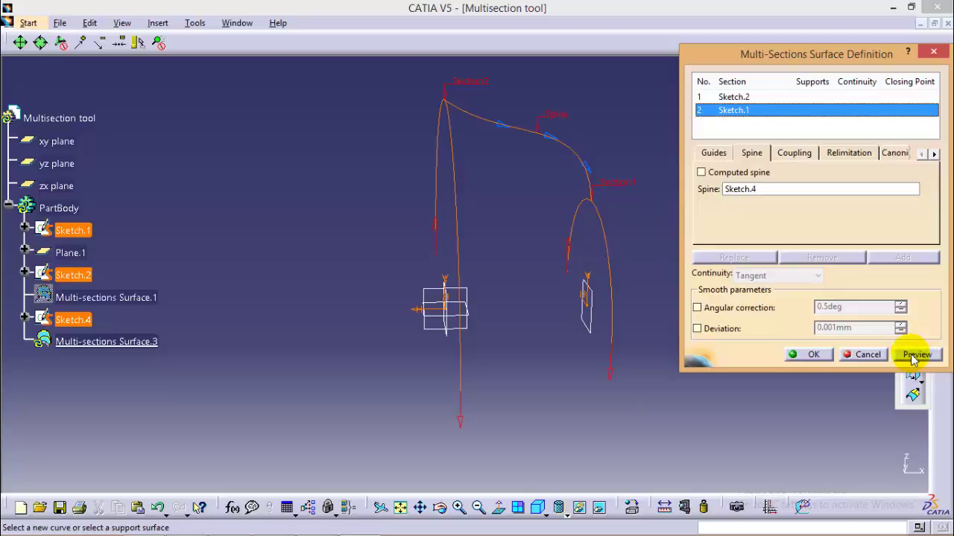
click(915, 355)
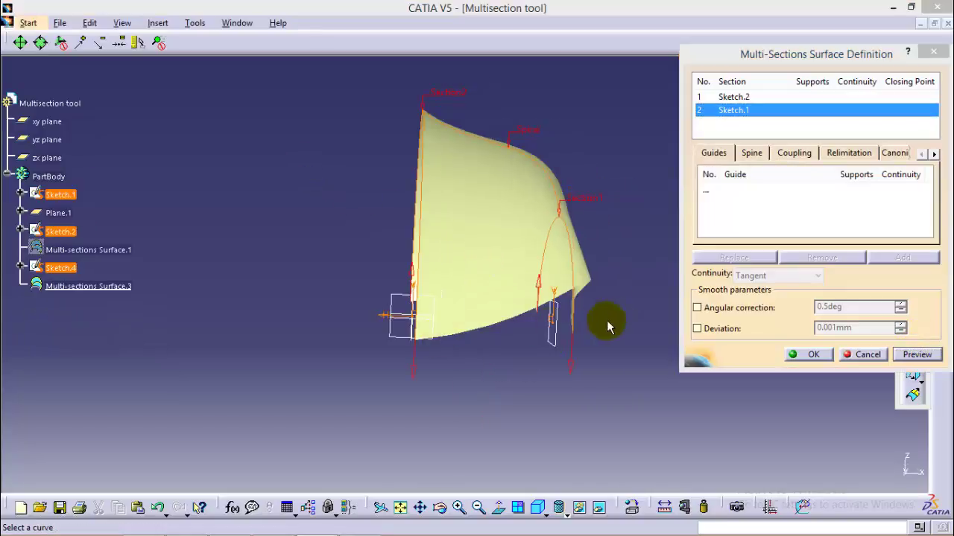
middle_drag(309, 239, 386, 254)
click(811, 354)
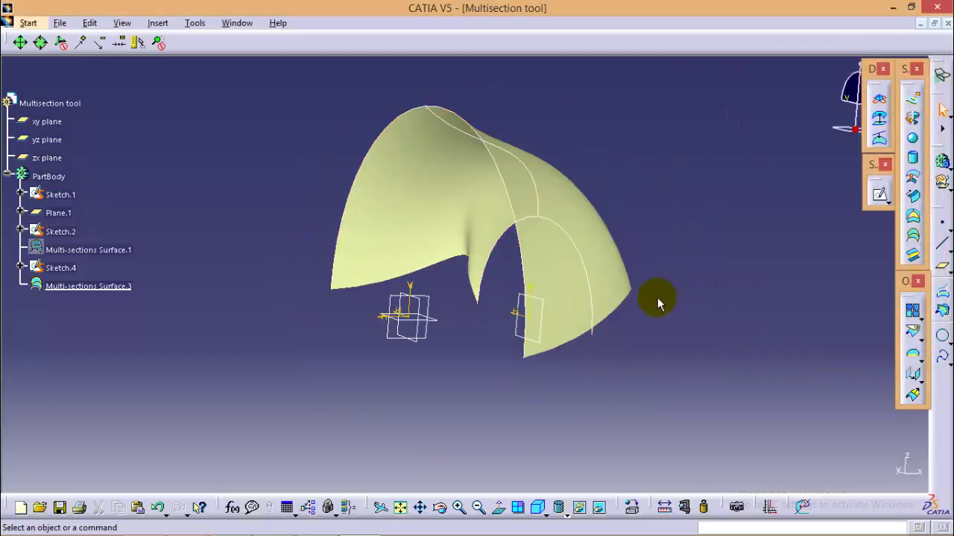
middle_drag(720, 292, 630, 299)
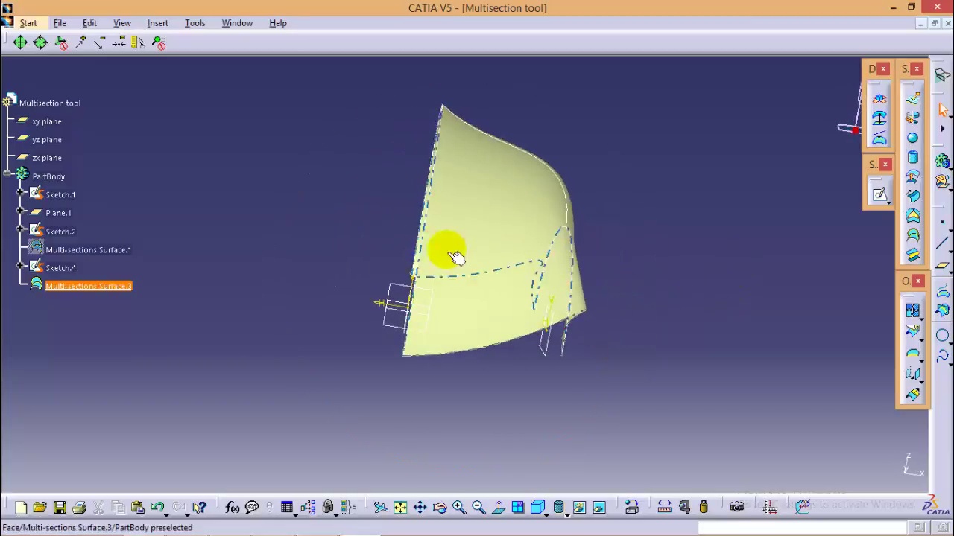
middle_drag(298, 219, 350, 260)
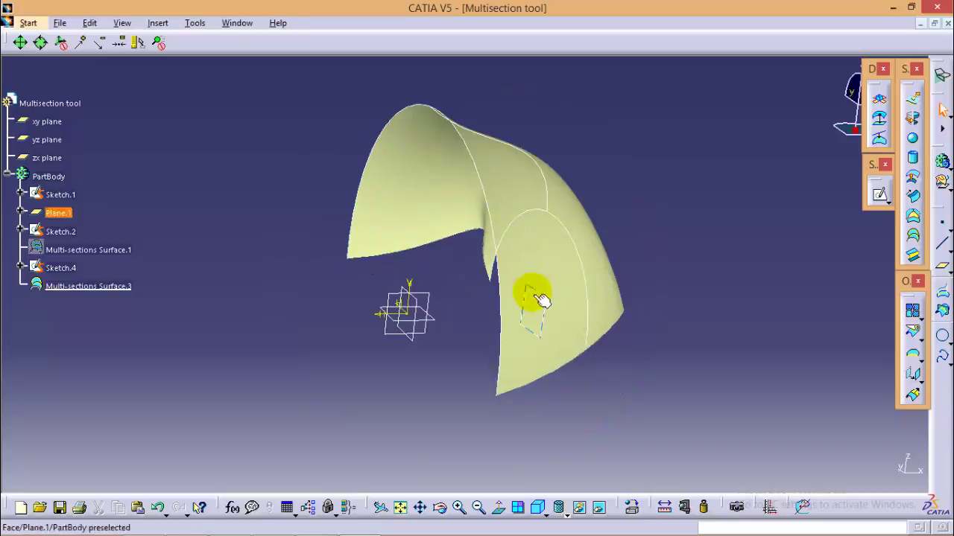
middle_drag(779, 276, 632, 251)
Hide Multi-sections Surface.3 and draw Line.3 joining an arc end of Sketch.2 to Sketch.1.
right_click(108, 296)
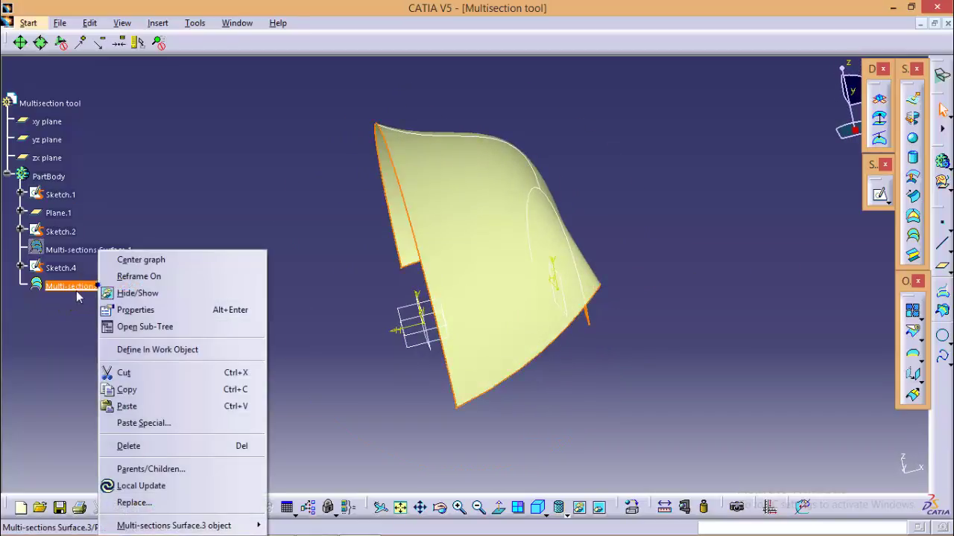
click(126, 292)
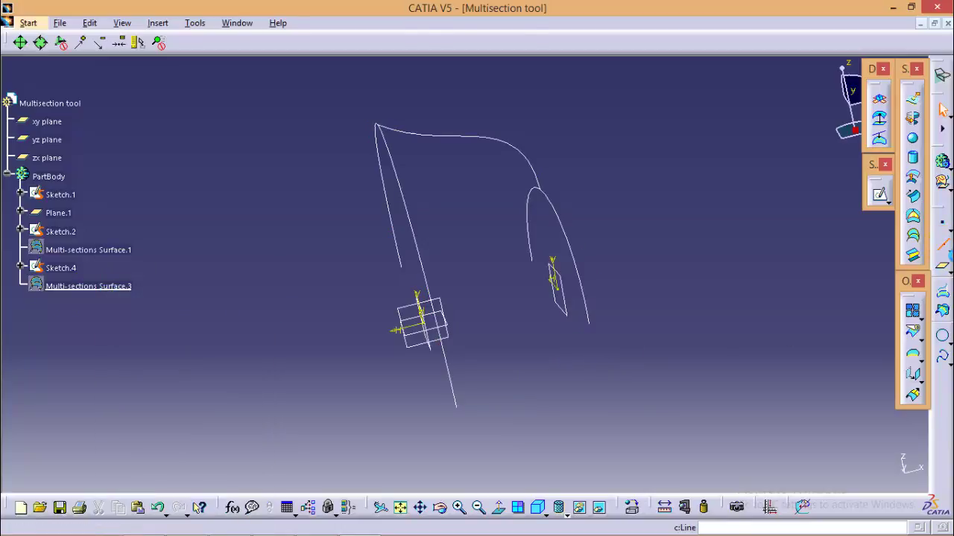
click(588, 321)
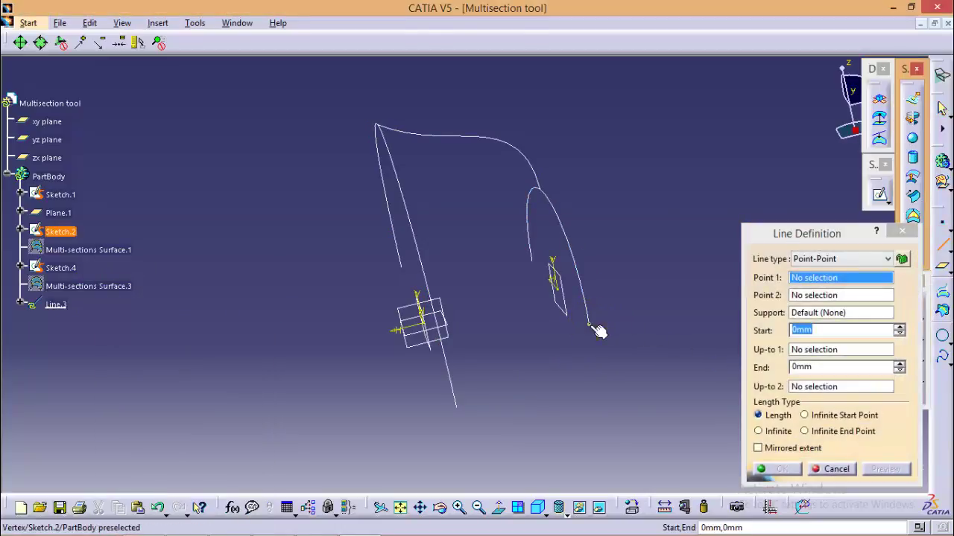
click(454, 400)
click(457, 406)
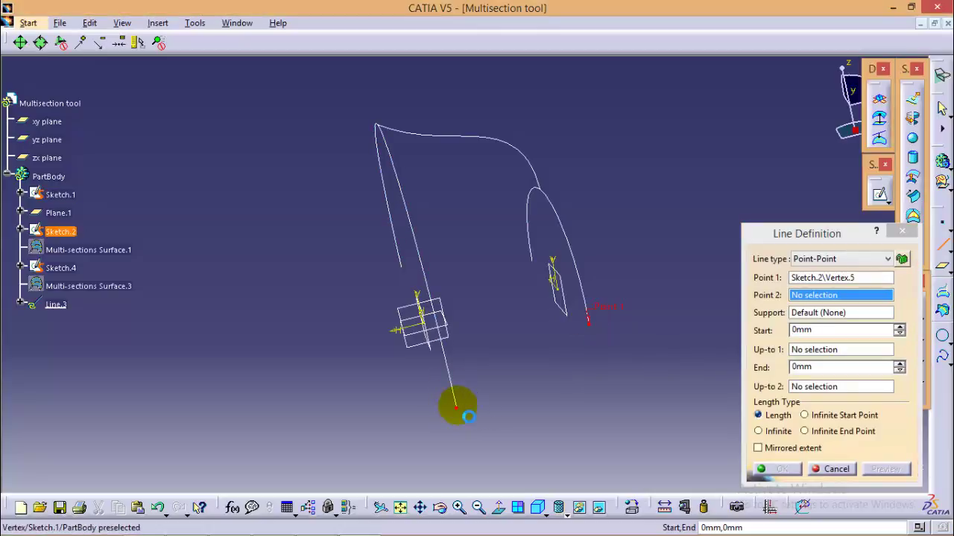
click(772, 470)
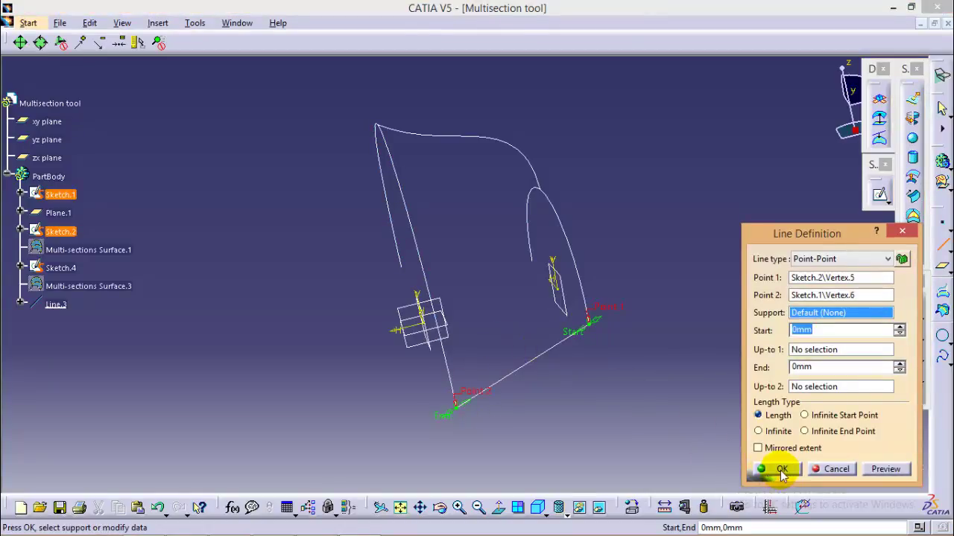
Draw Line.4 as a point-to-point line joining the other ends of Sketch.1 and Sketch.2.
middle_drag(670, 287, 370, 331)
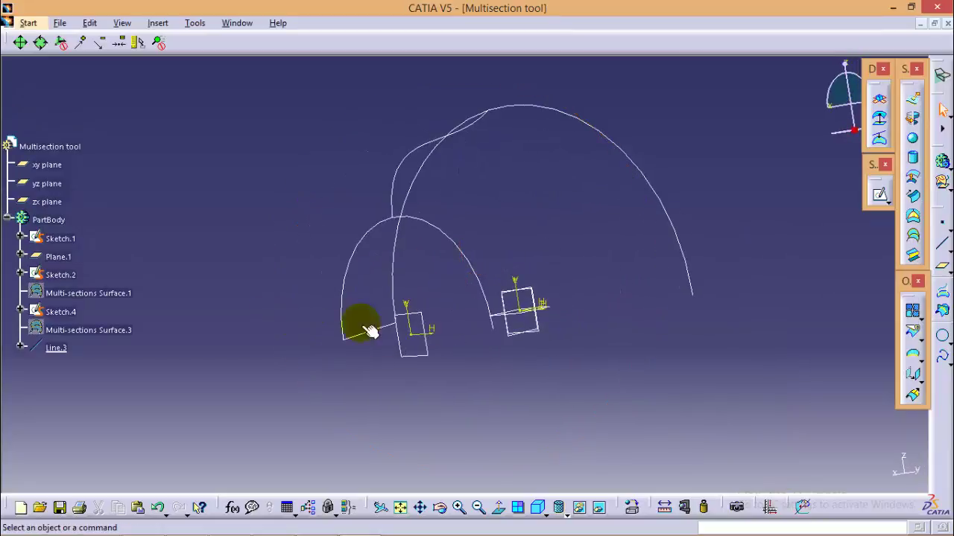
click(943, 245)
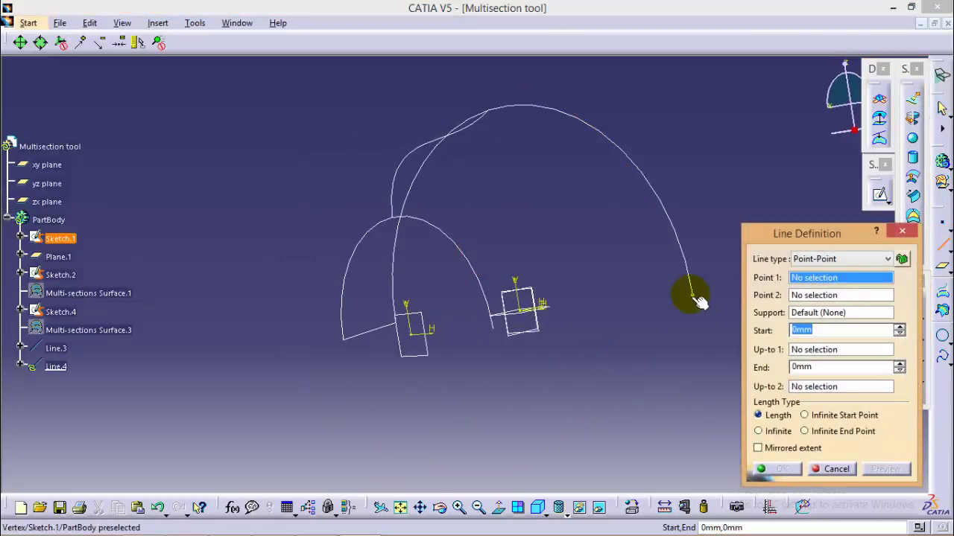
click(696, 296)
click(492, 327)
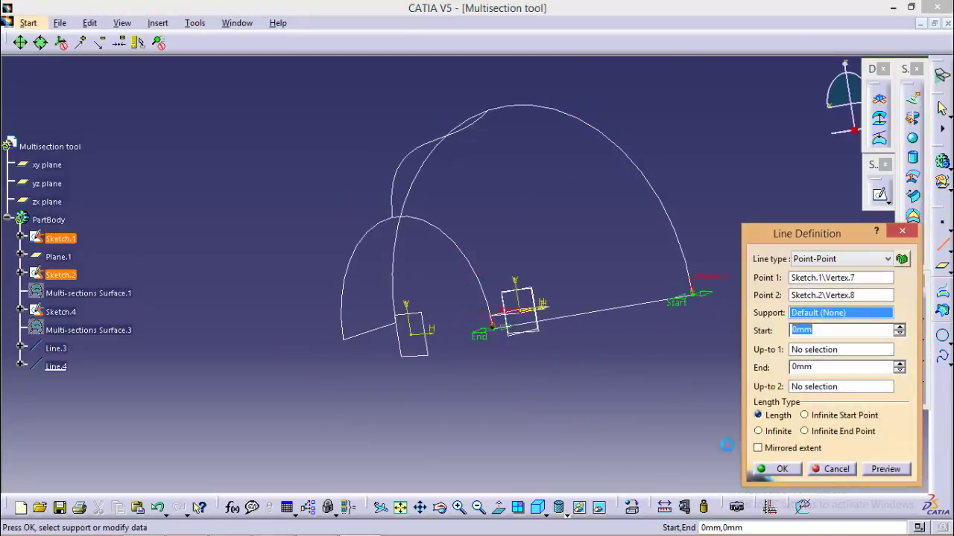
click(781, 468)
middle_drag(529, 390, 577, 246)
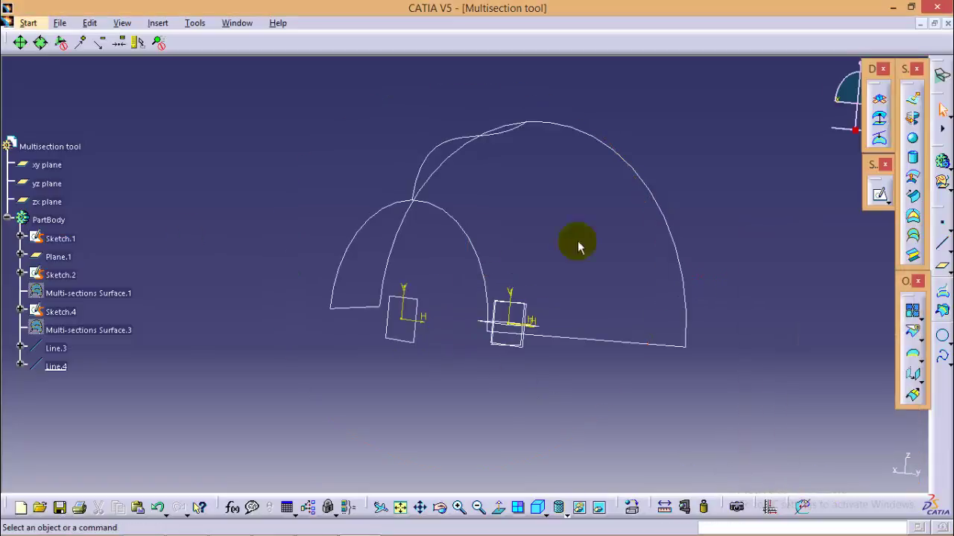
Start a multi-sections surface with Line.4, Sketch.4 and Line.3 as guide curves.
click(915, 238)
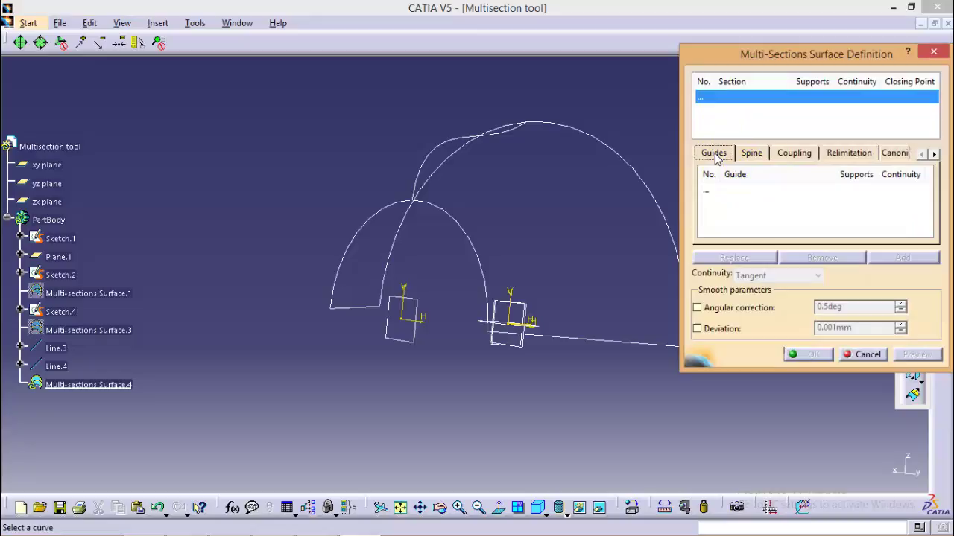
click(564, 341)
middle_drag(564, 340, 611, 379)
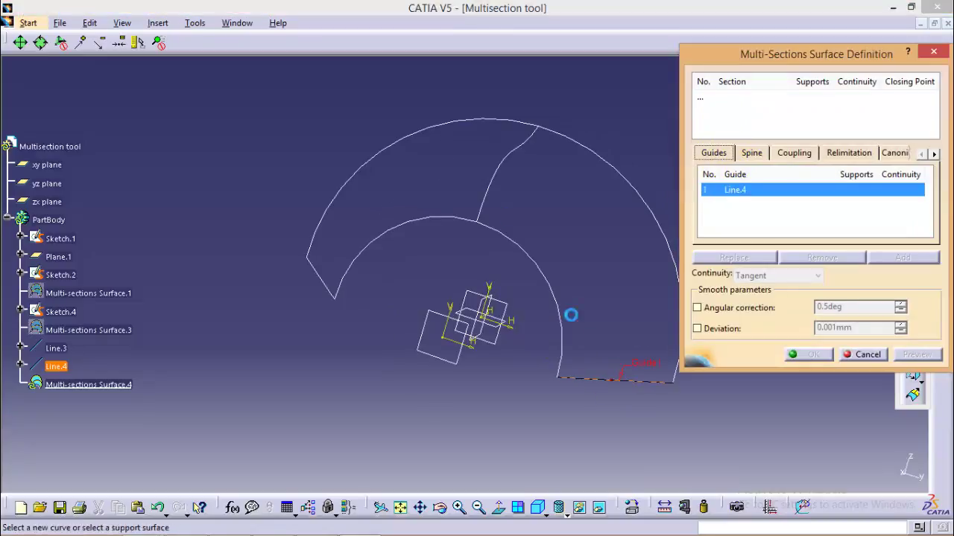
click(501, 181)
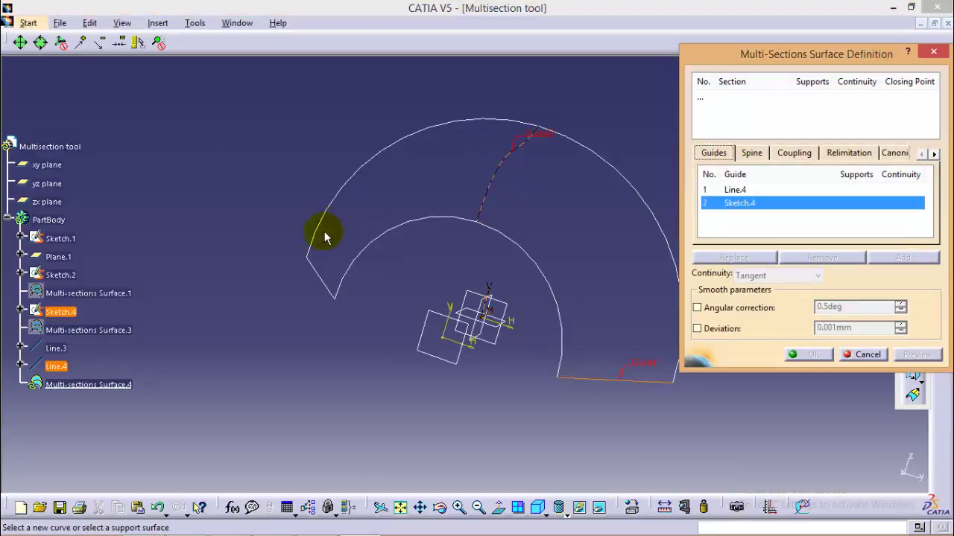
click(319, 277)
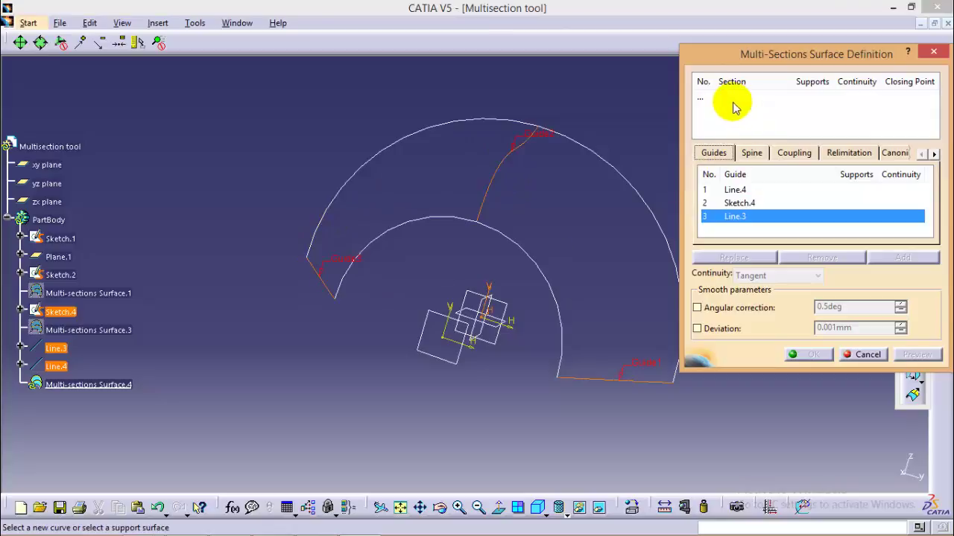
Add Sketch.1 and Sketch.2 as sections, preview, and create Multi-sections Surface.4.
click(708, 98)
click(578, 149)
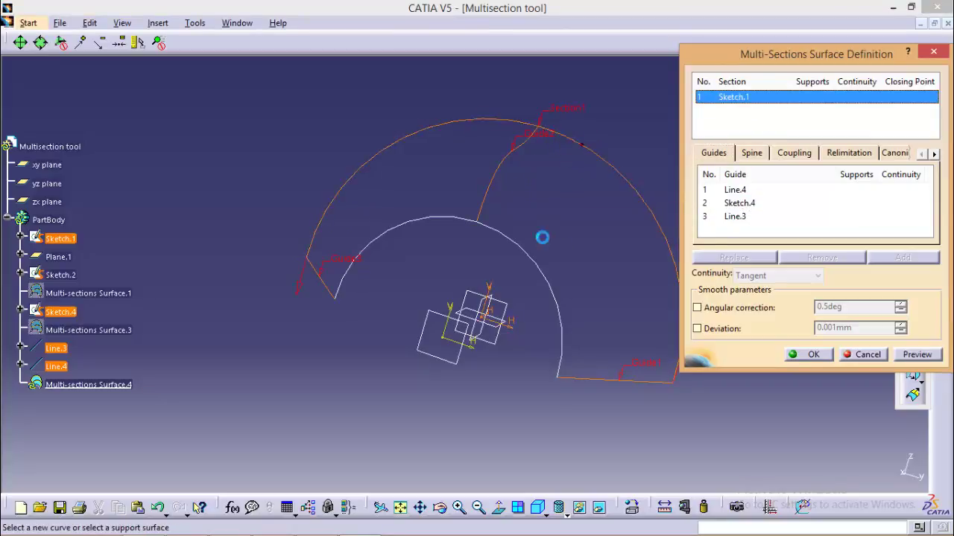
click(526, 253)
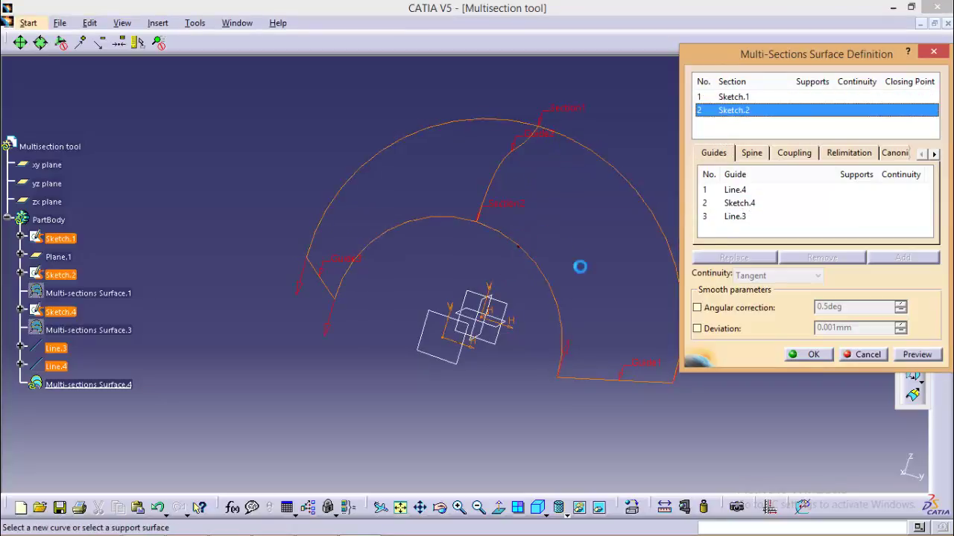
click(915, 356)
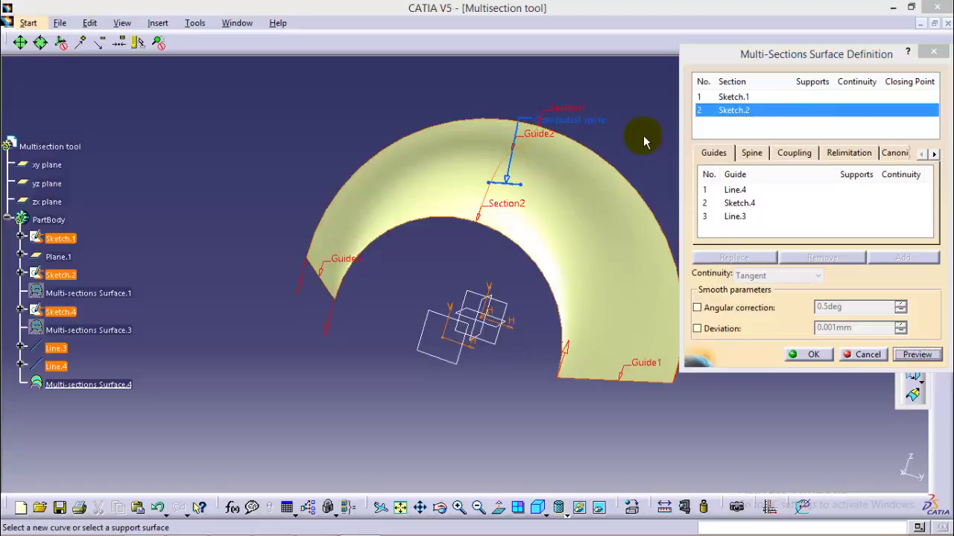
middle_drag(636, 156, 325, 239)
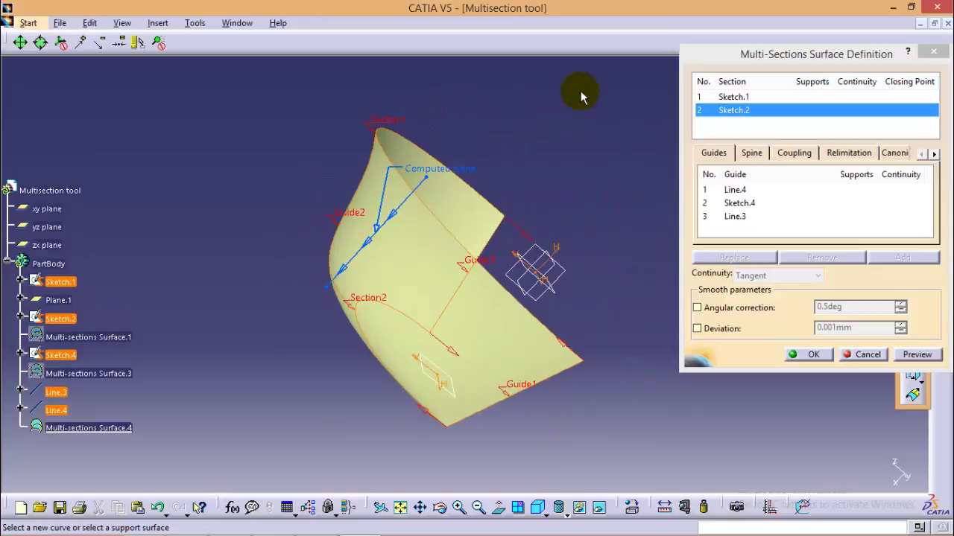
middle_drag(544, 123, 634, 271)
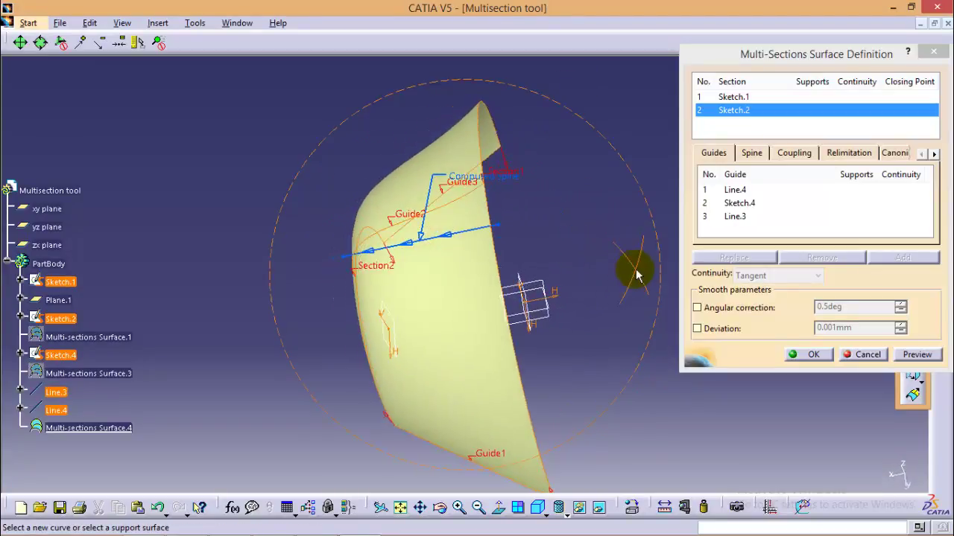
click(799, 355)
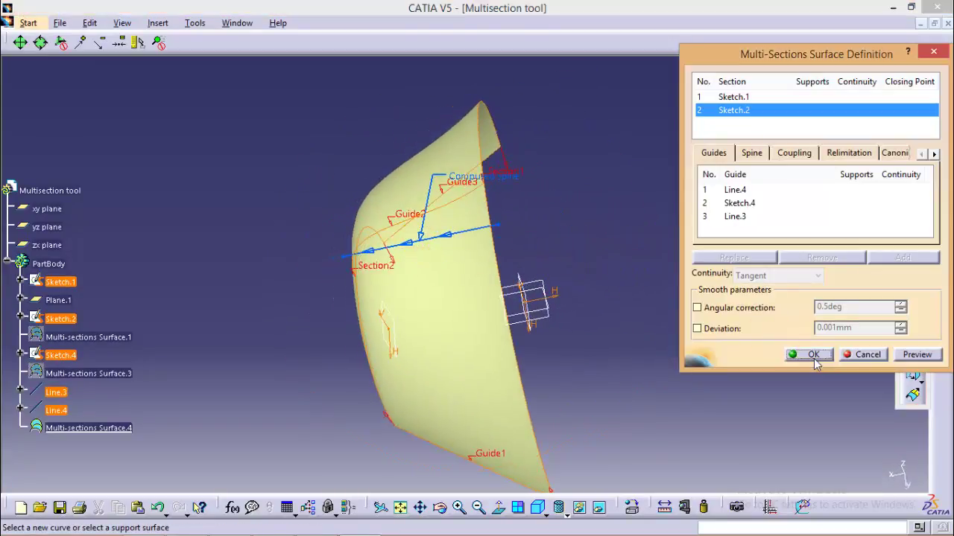
middle_drag(589, 379, 363, 334)
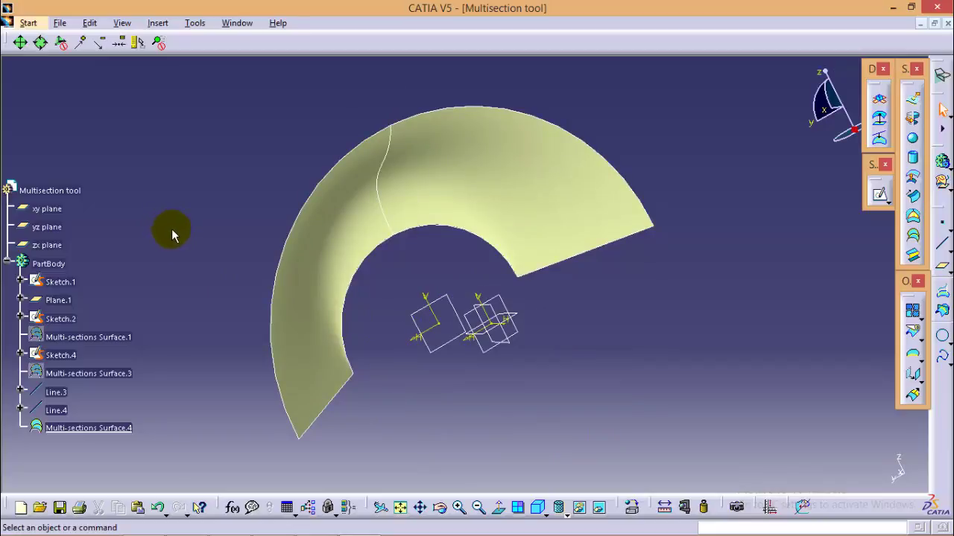
scroll(174, 230, down, 5)
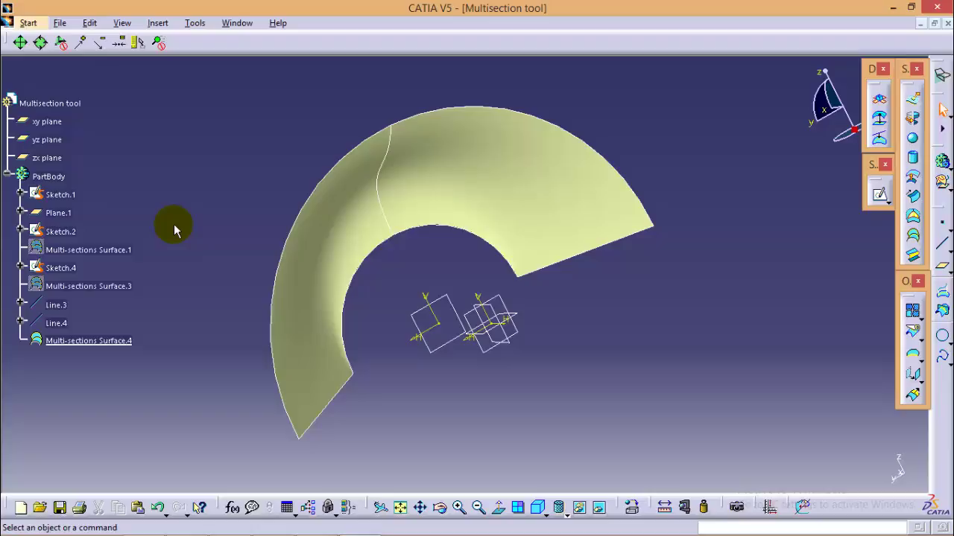
ctrl+scroll(175, 228, down, 2)
middle_drag(176, 221, 567, 259)
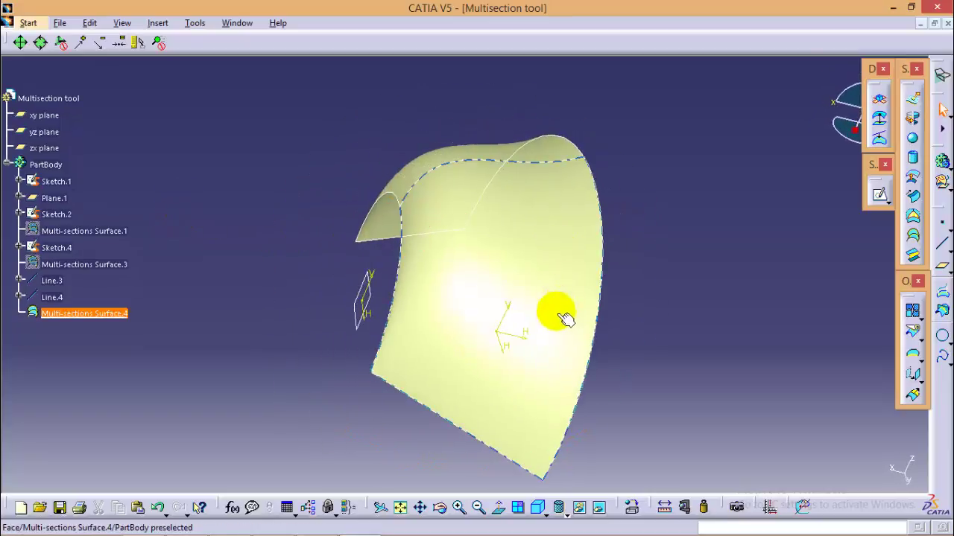